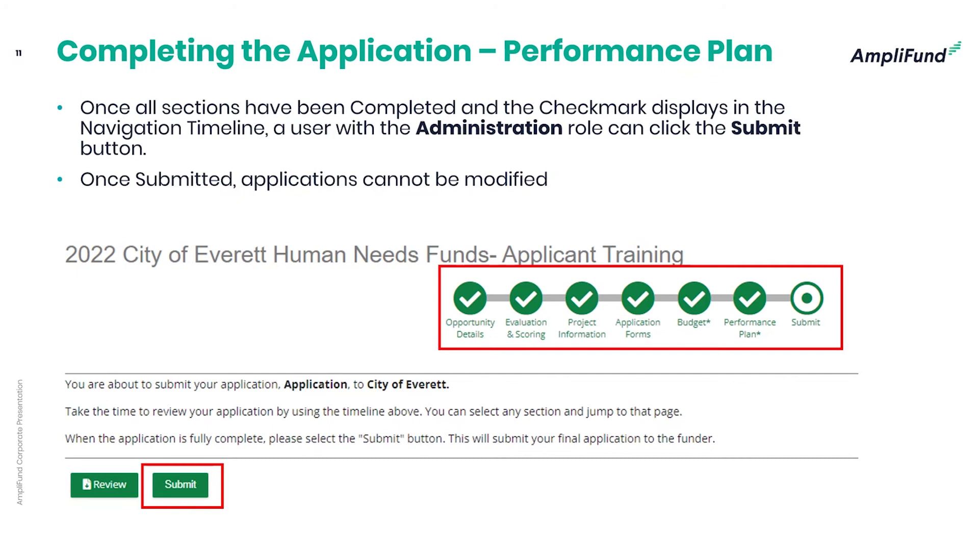
- Advance to slide 12 (support site) and leave the slideshow for the Everett opportunity page in Chrome
key("Right")
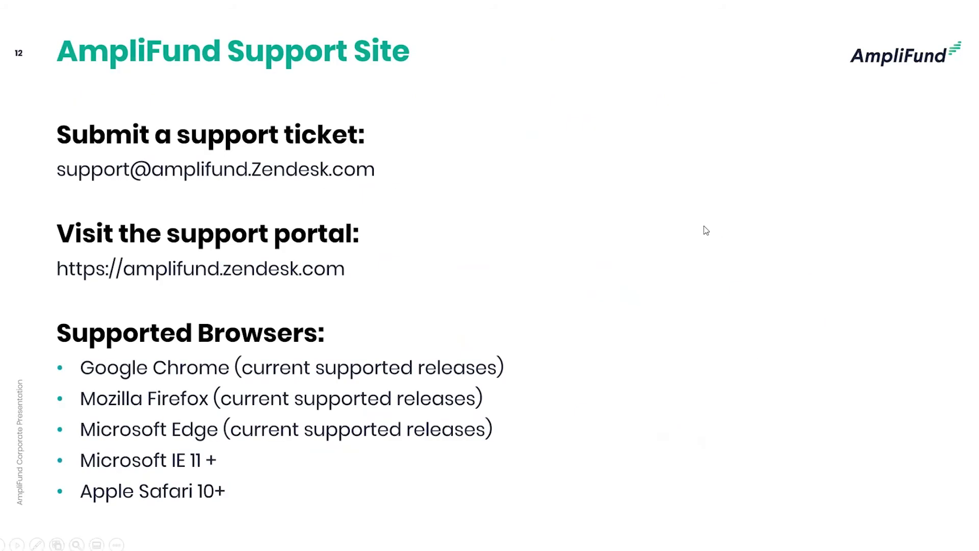
key("alt+Tab")
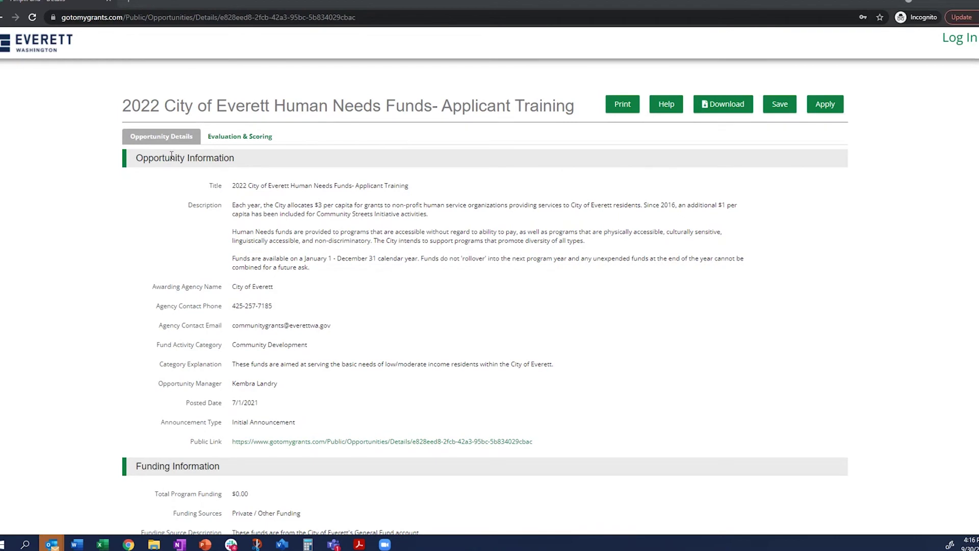
scroll(172, 155, "down", 1)
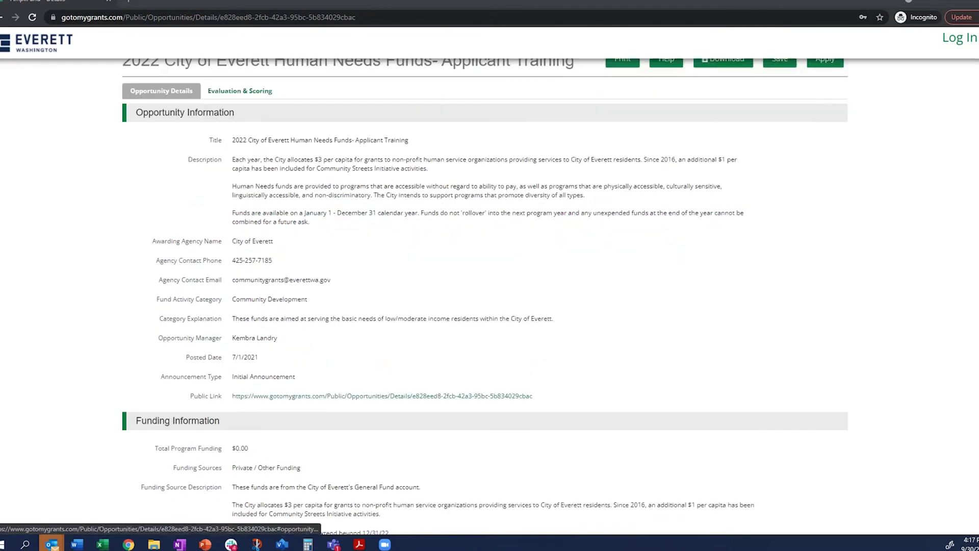
scroll(136, 251, "up", 1)
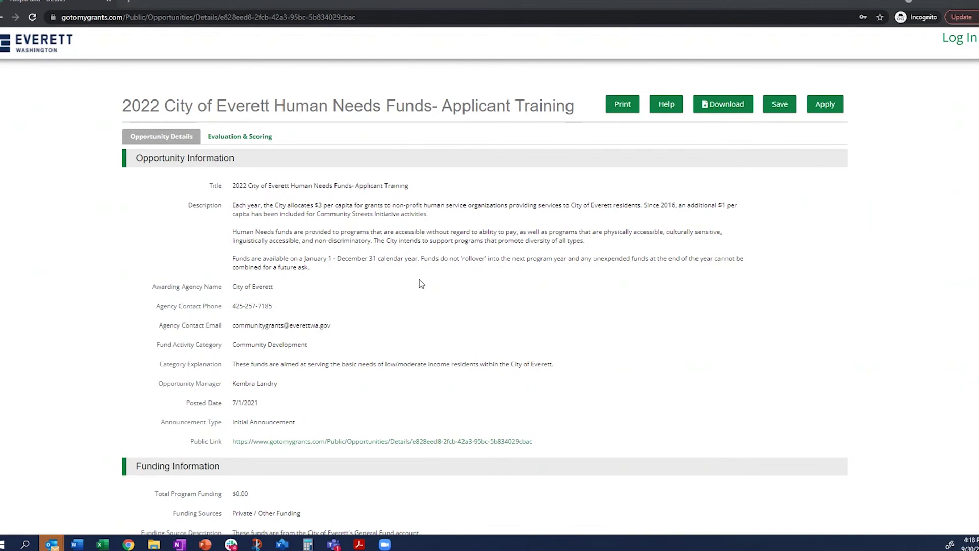
scroll(431, 280, "down", 1)
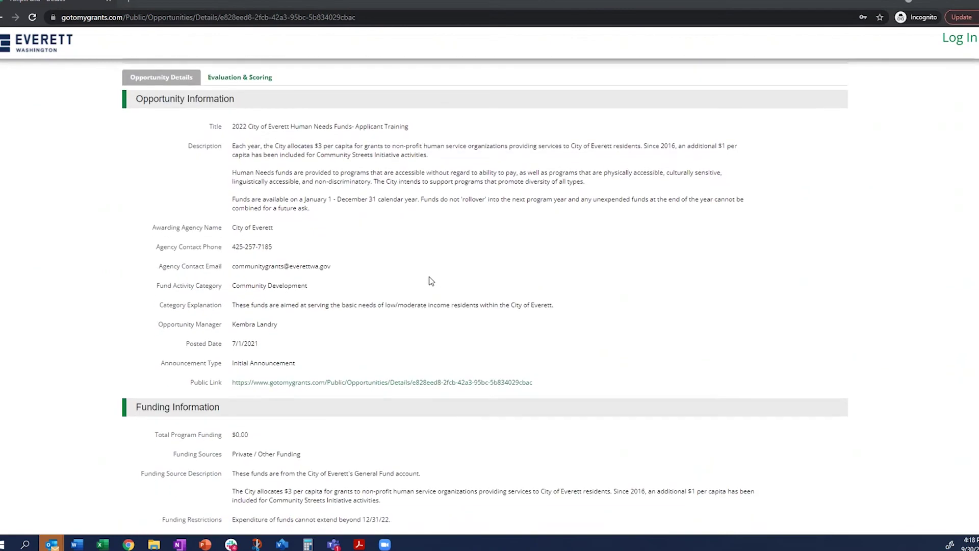
scroll(431, 281, "up", 1)
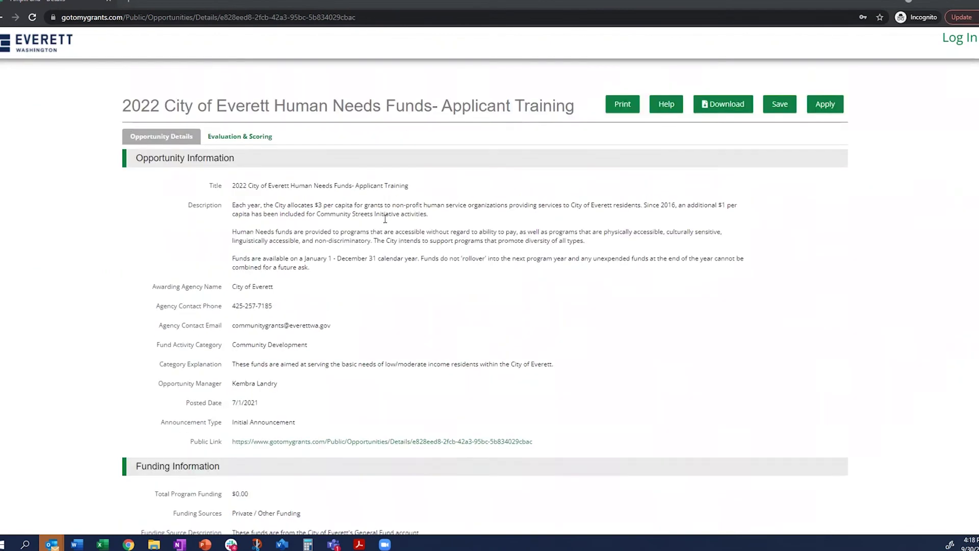
scroll(355, 380, "down", 2)
scroll(355, 376, "down", 2)
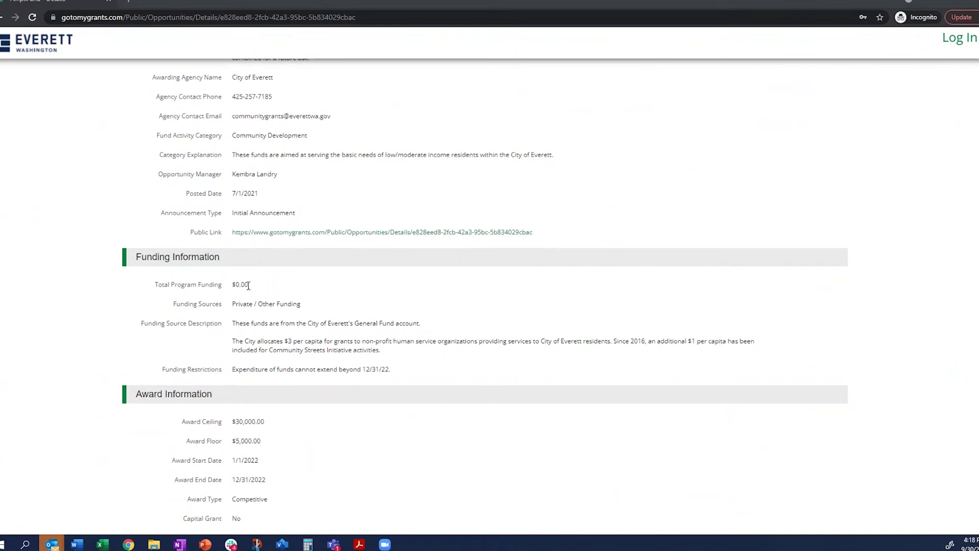
scroll(274, 290, "down", 1)
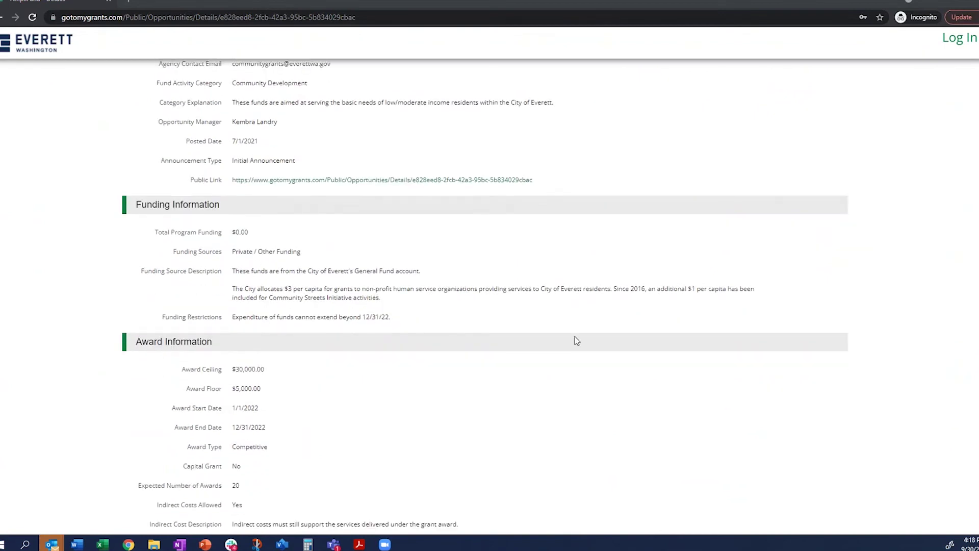
scroll(636, 245, "down", 1)
scroll(636, 246, "down", 2)
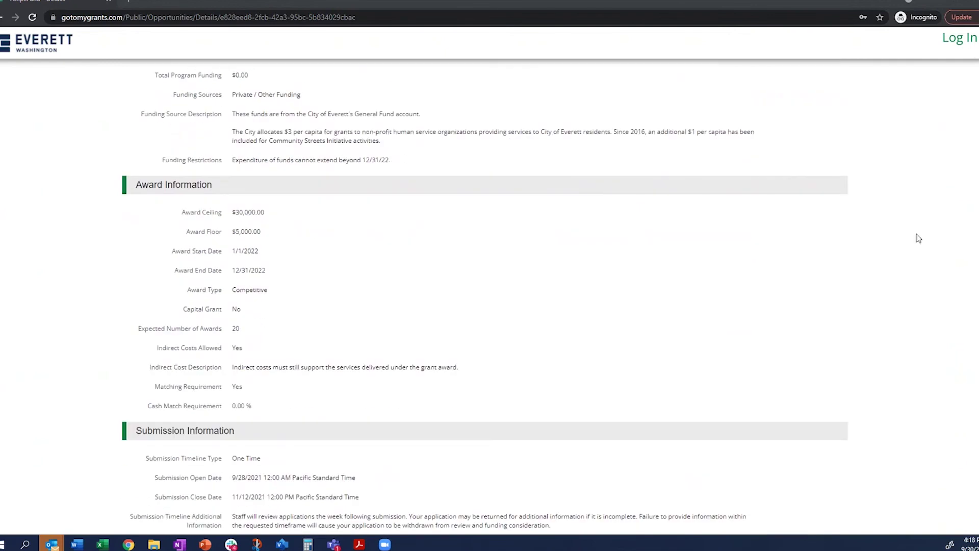
scroll(485, 297, "down", 1)
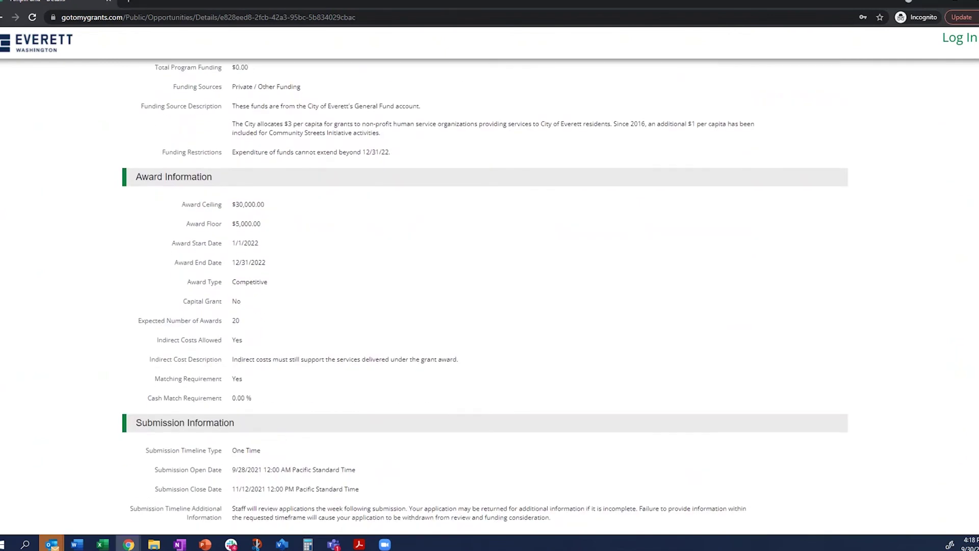
scroll(485, 297, "down", 4)
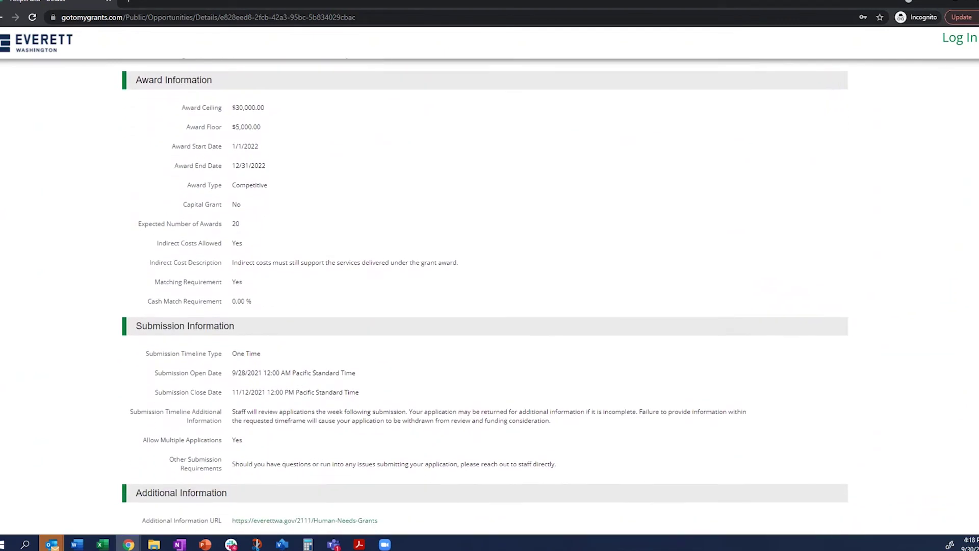
scroll(484, 297, "down", 1)
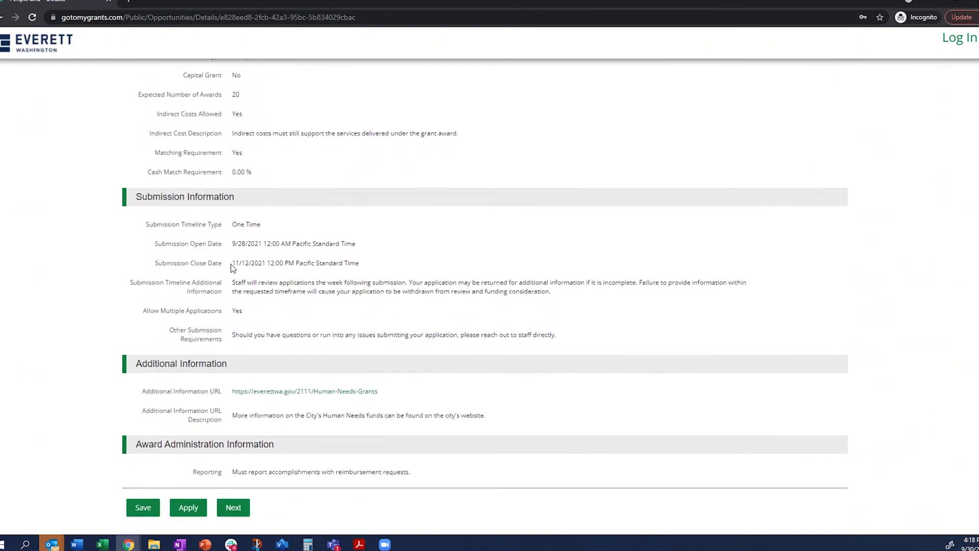
left_click_drag(232, 263, 288, 262)
- Apply to the Everett opportunity and choose Register to get the Create New Account form
scroll(298, 311, "up", 12)
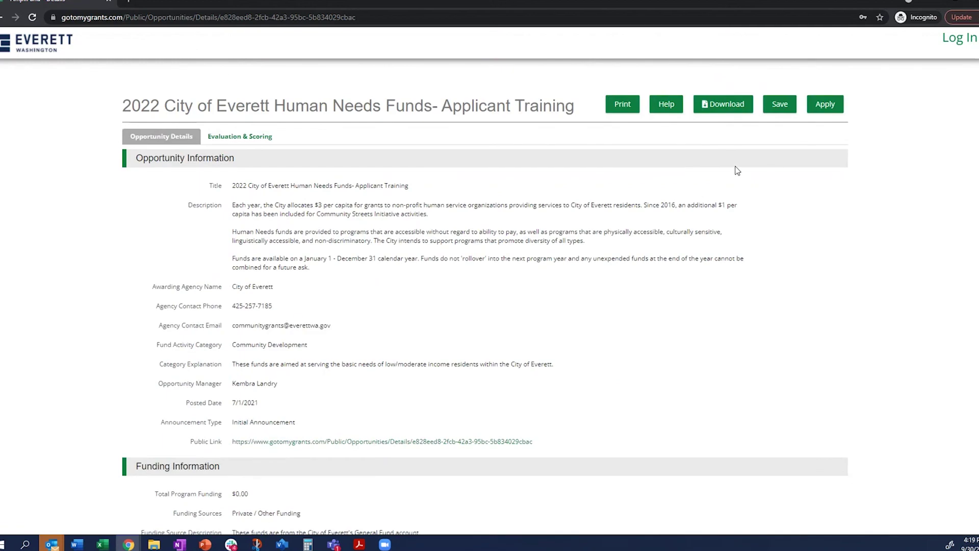
left_click(833, 105)
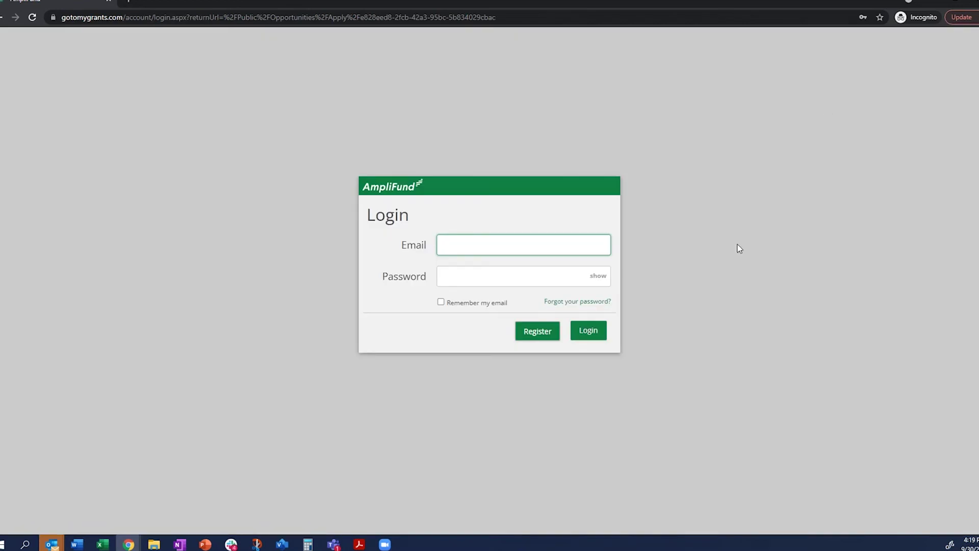
left_click(530, 338)
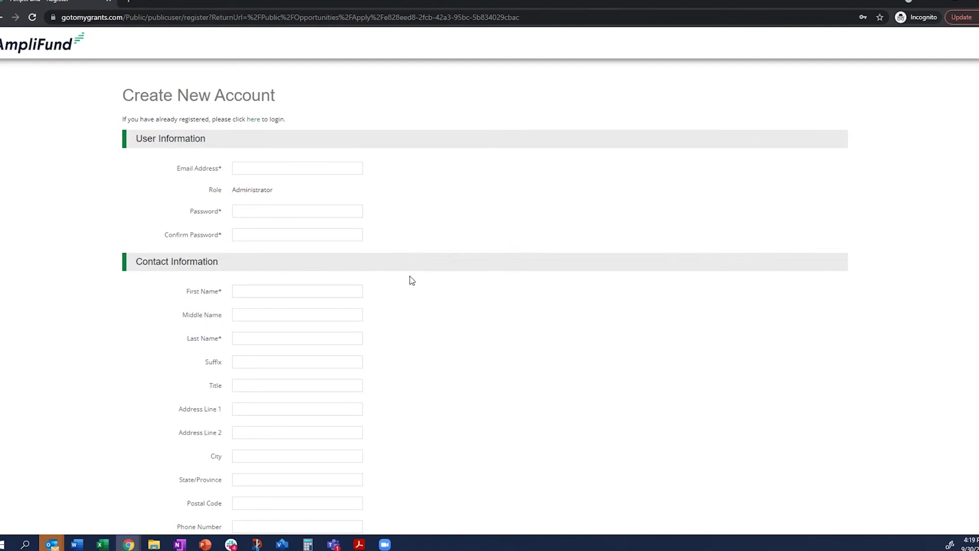
- Enter the account e-mail address, password, and the user's first and last name
left_click(301, 170)
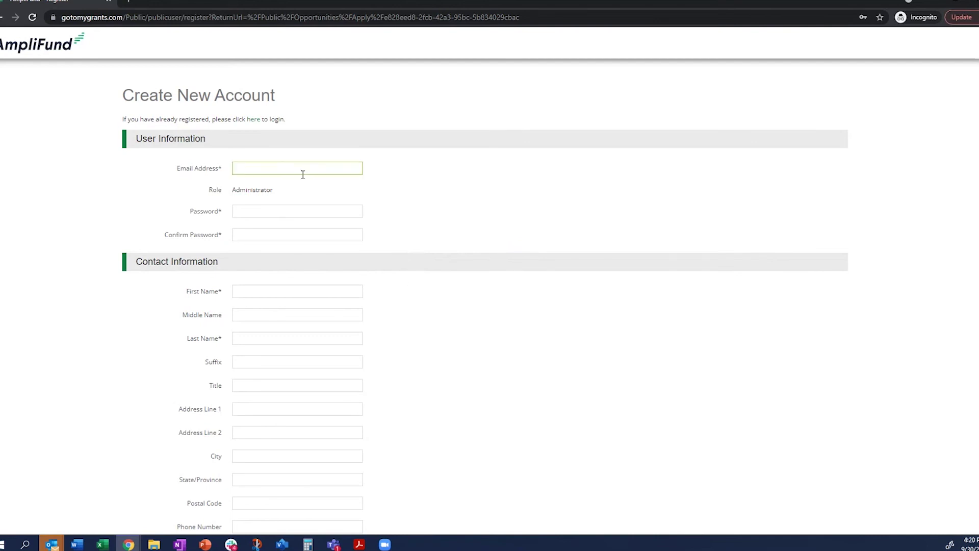
key("Escape")
type("test")
type("eml")
type("ail")
type("@noemail.co")
type("m")
key("Tab")
type("************")
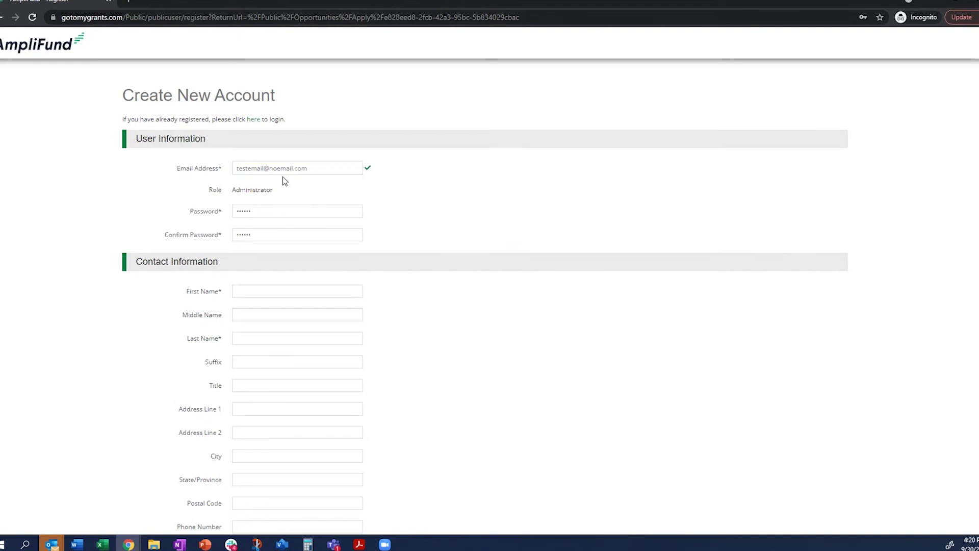
type("John")
key("Tab")
type("DOe")
double_click(221, 290)
left_click(234, 314)
scroll(234, 332, "down", 1)
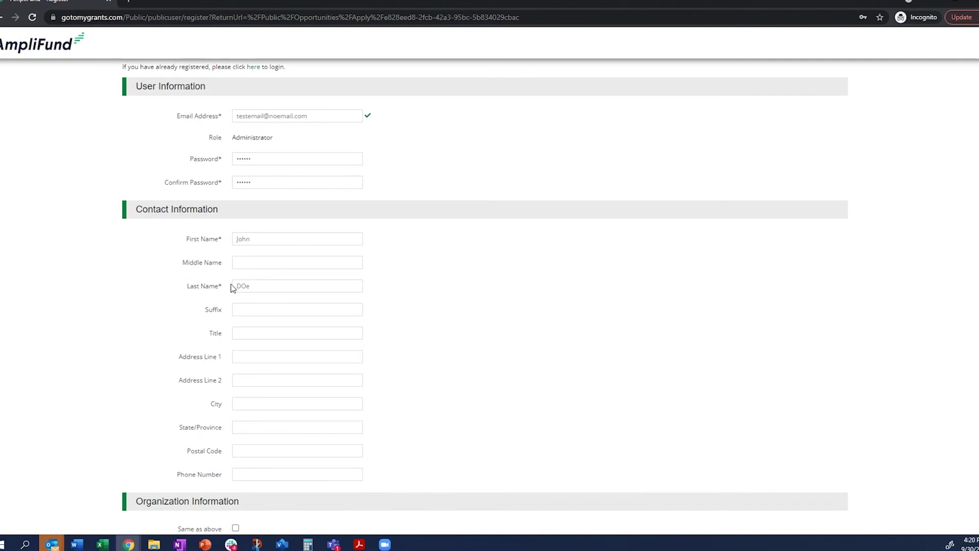
scroll(299, 328, "down", 3)
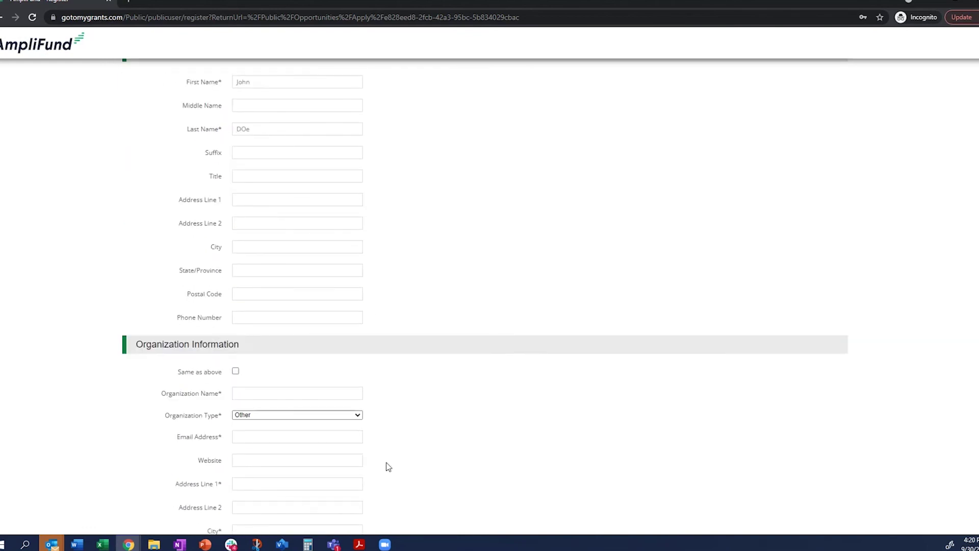
scroll(258, 395, "up", 1)
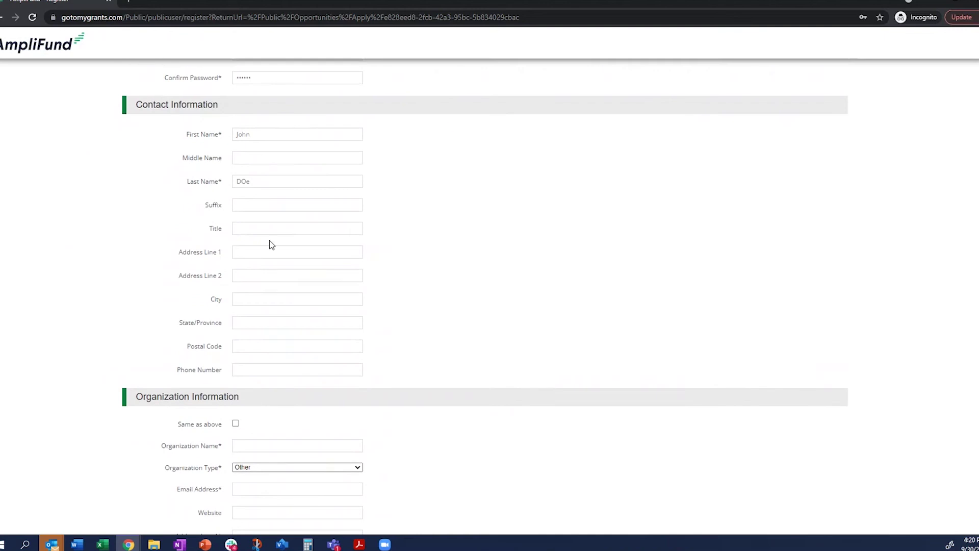
- Fill in the contact's street address, city and state
left_click(259, 251)
type("1234")
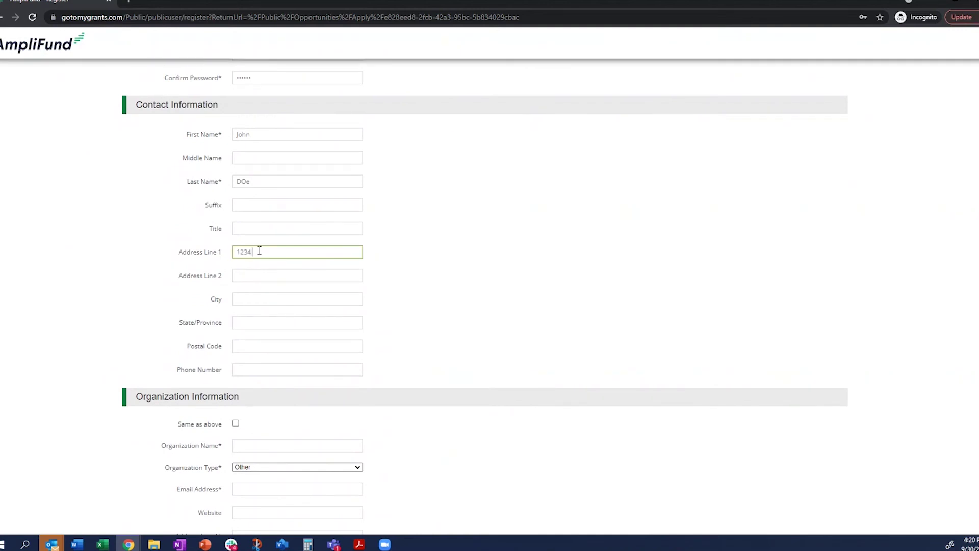
type(" side st")
key("Tab")
type("Ta")
key("BackSpace")
key("BackSpace")
type("City")
key("Tab")
type("S")
key("BackSpace")
type("WA")
- Tick Same as above, name the organization 'Applicant Organization' and enter its postal code
left_click(236, 424)
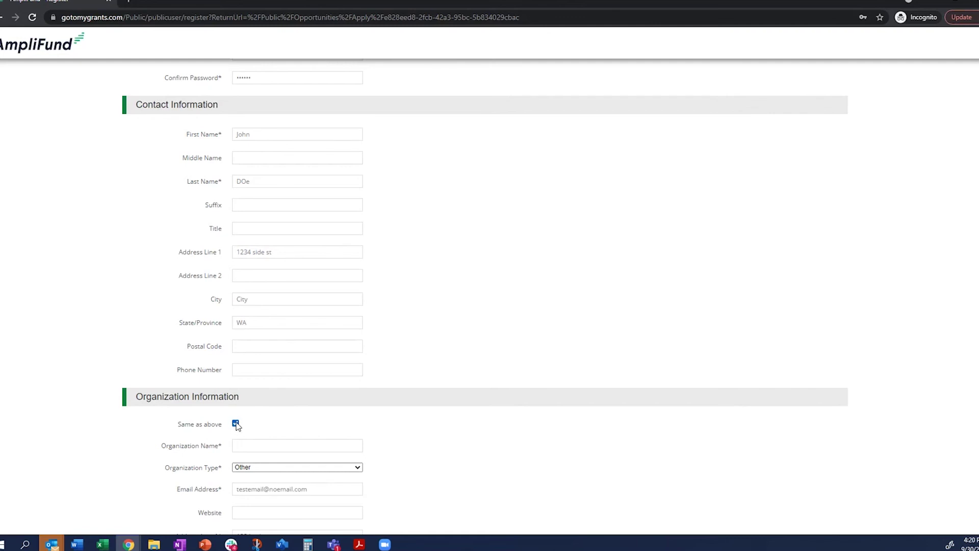
scroll(394, 424, "down", 3)
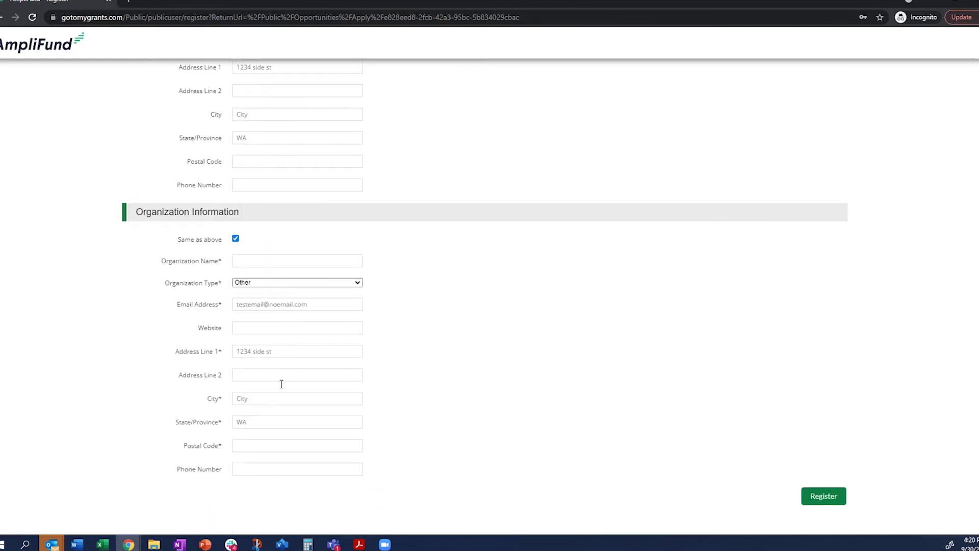
left_click(255, 262)
type("Applican")
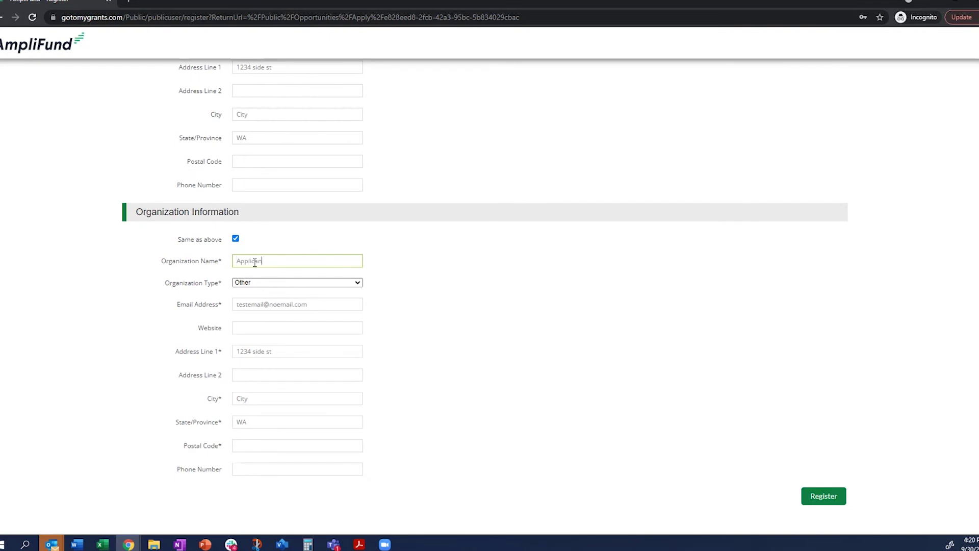
type("t Organization")
key("Tab")
key("Tab")
key("Tab")
key("Tab")
key("Tab")
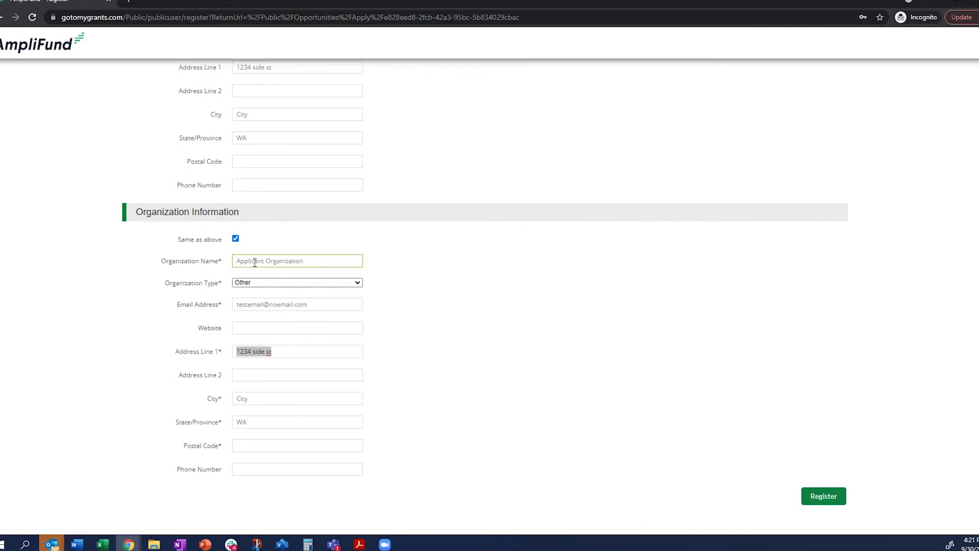
key("Tab")
key("Tab")
key("Tab")
type("123456")
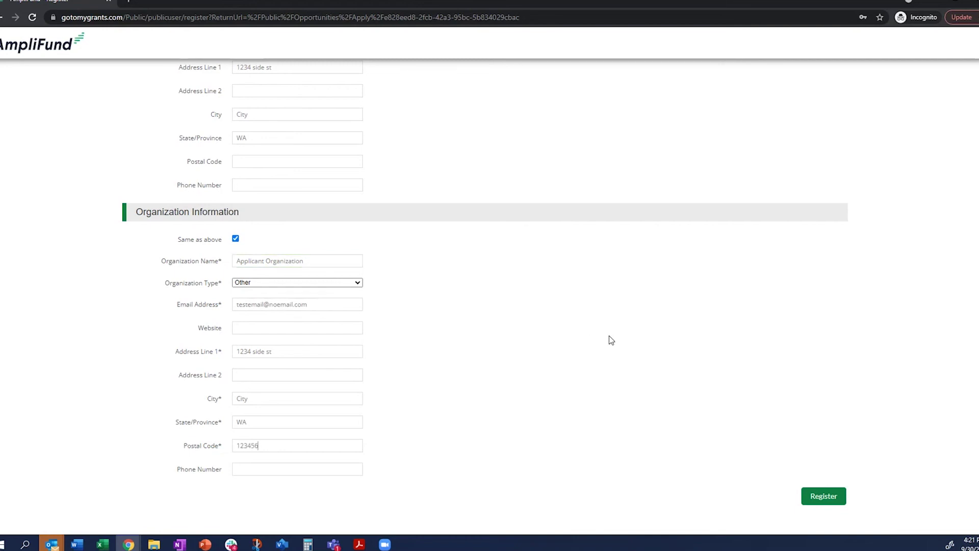
key("BackSpace")
- Submit the registration, then accept the StreamLink terms and conditions at the bottom of the page
left_click(826, 498)
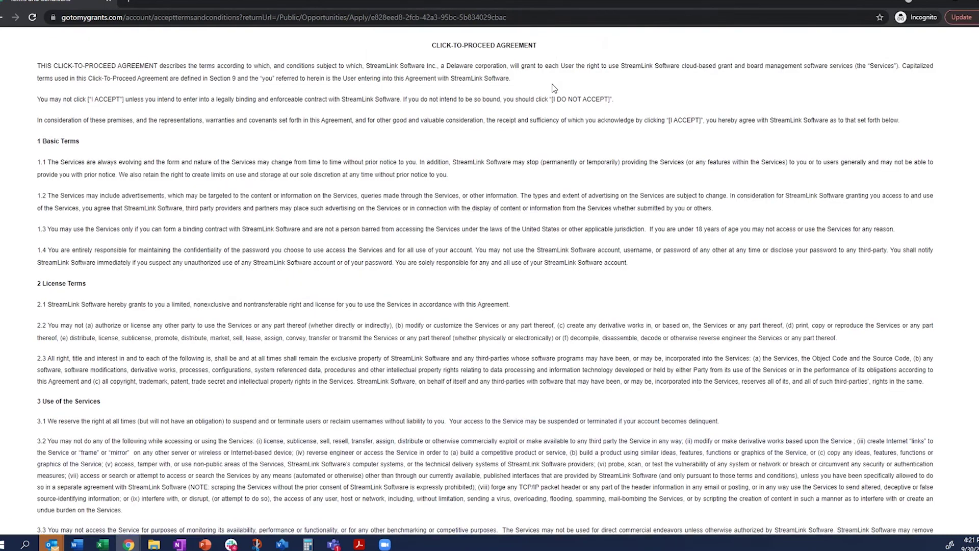
scroll(554, 90, "down", 7)
scroll(554, 89, "down", 20)
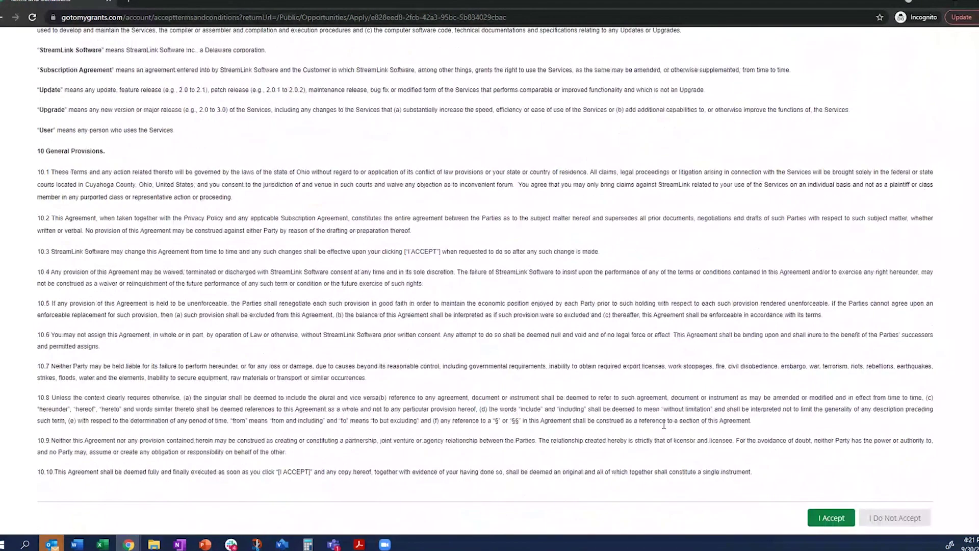
left_click(836, 517)
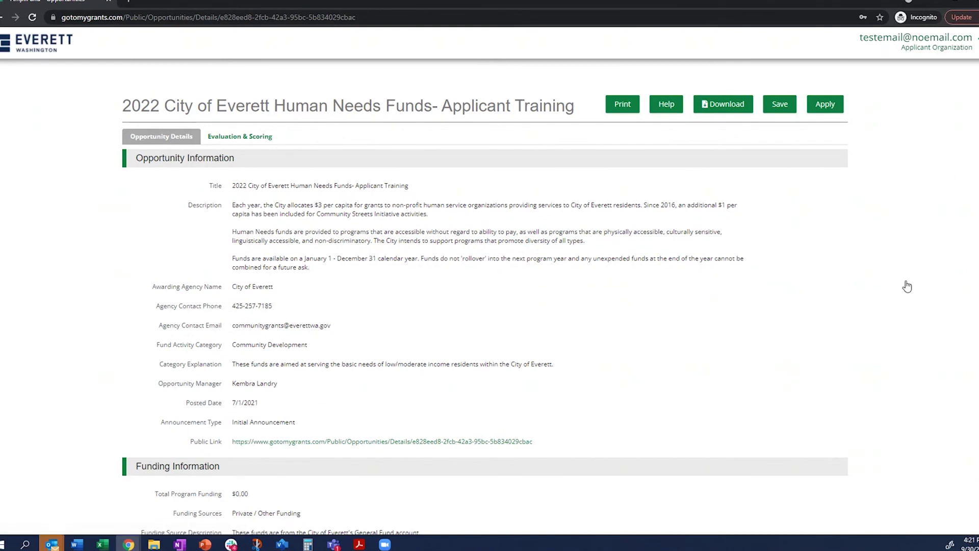
- Open Account Information from the account menu in a new tab and switch to it
right_click(729, 329)
left_click(790, 249)
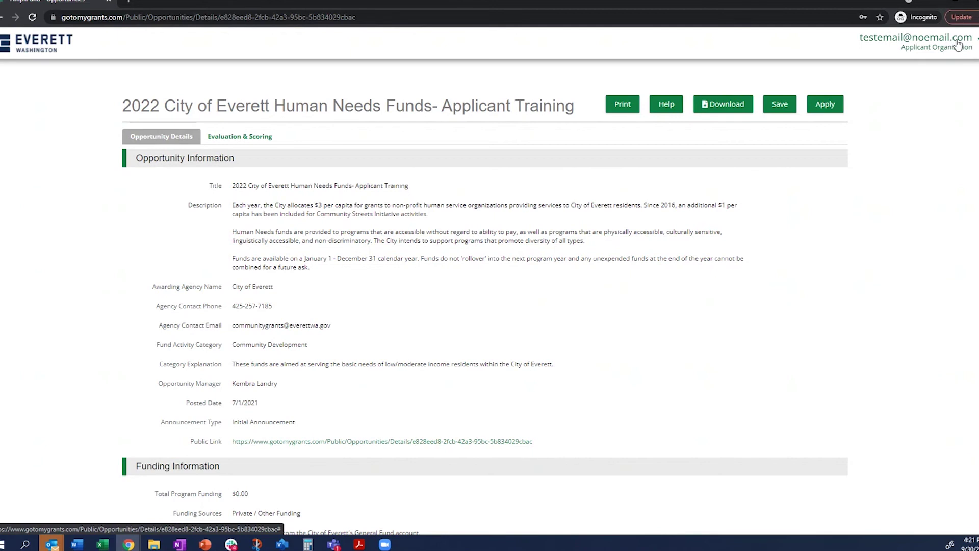
left_click(958, 45)
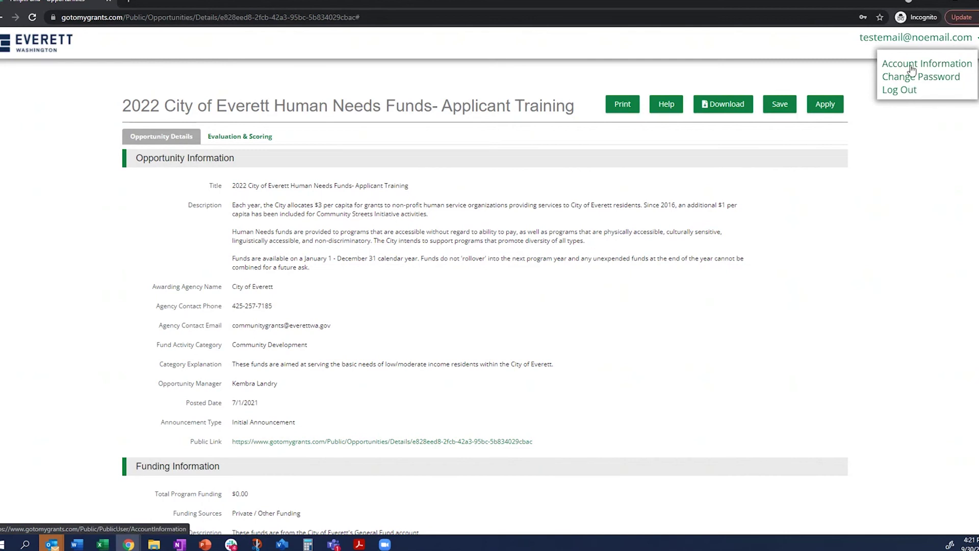
right_click(913, 65)
left_click(897, 71)
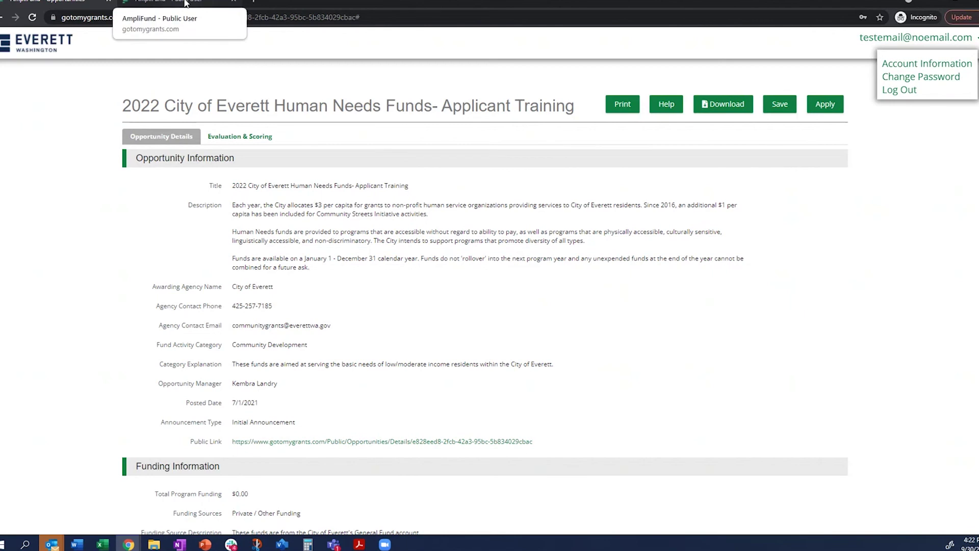
left_click(186, 3)
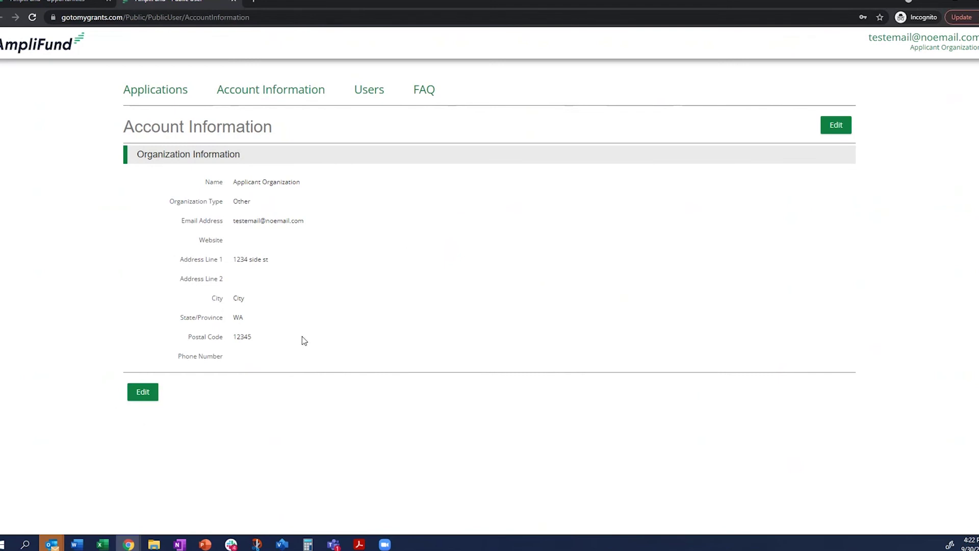
- Go to the Users tab to list the organization's users
left_click(371, 91)
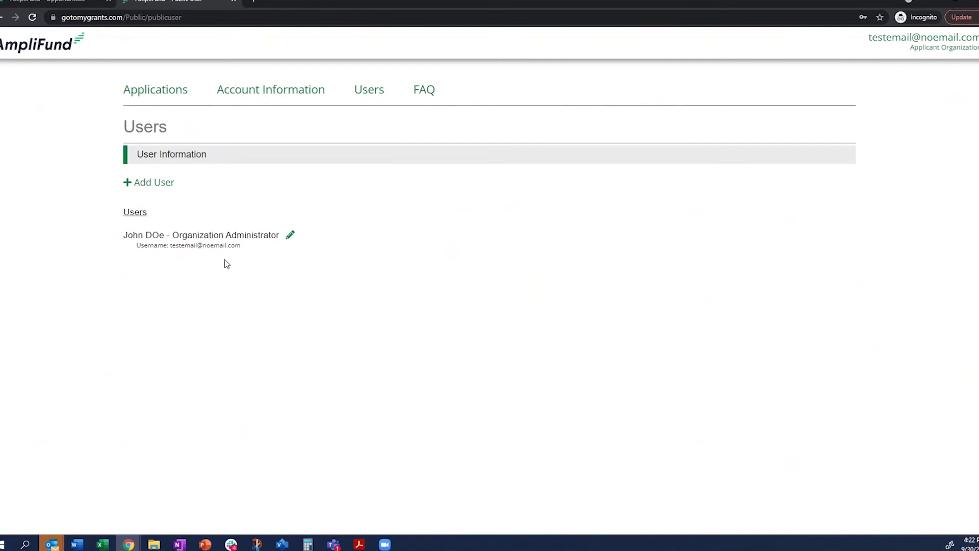
- Start a new user via Add User, review the Editor and Administrator roles, and keep Editor
left_click(157, 183)
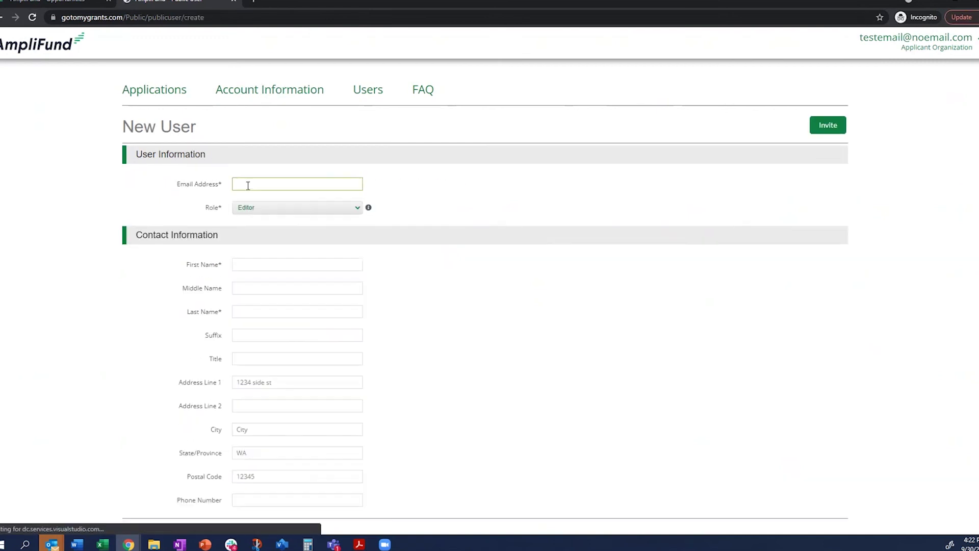
left_click(445, 302)
scroll(442, 299, "down", 2)
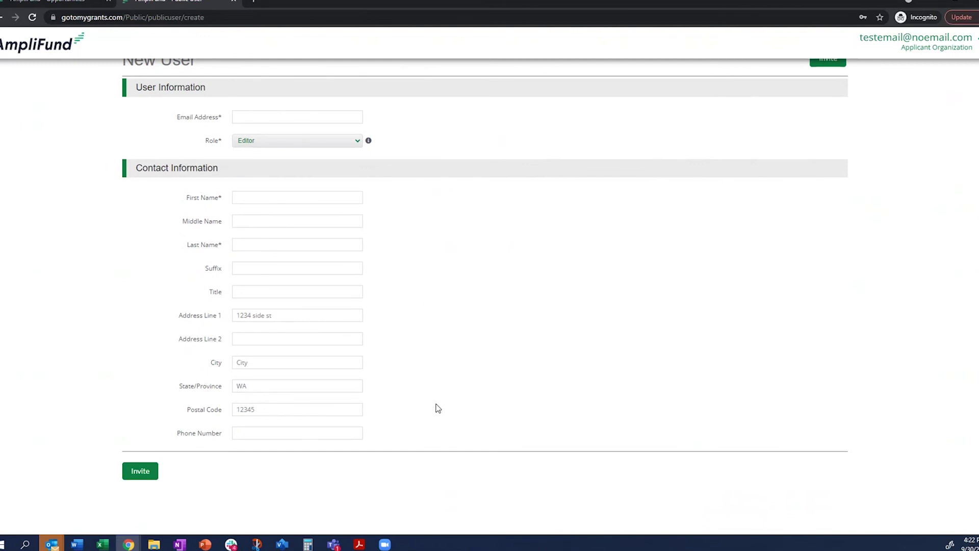
scroll(401, 382, "up", 1)
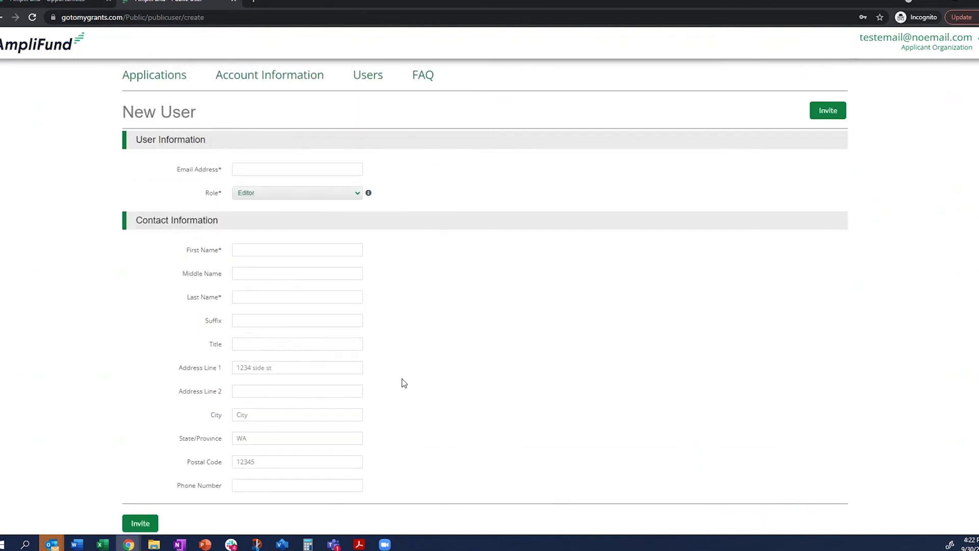
left_click(312, 202)
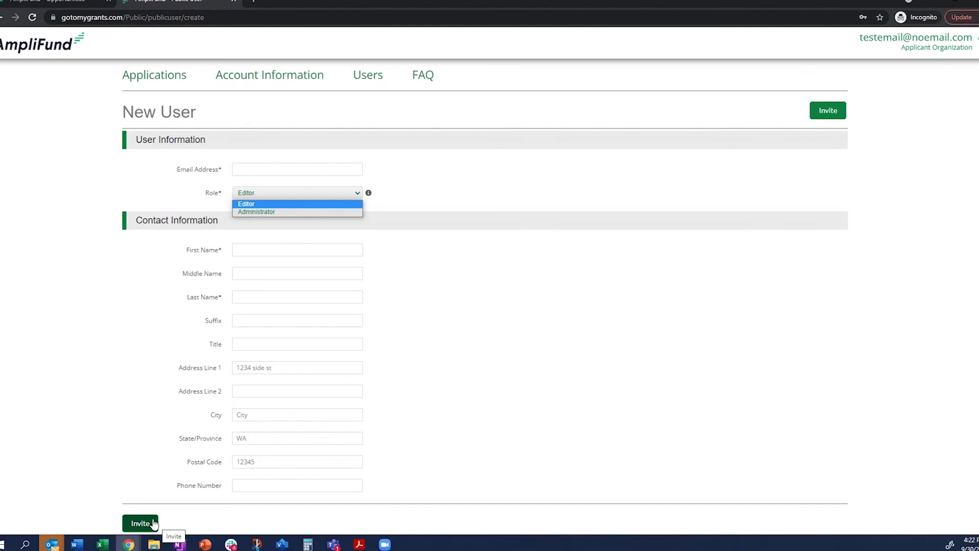
left_click(647, 398)
scroll(647, 398, "up", 1)
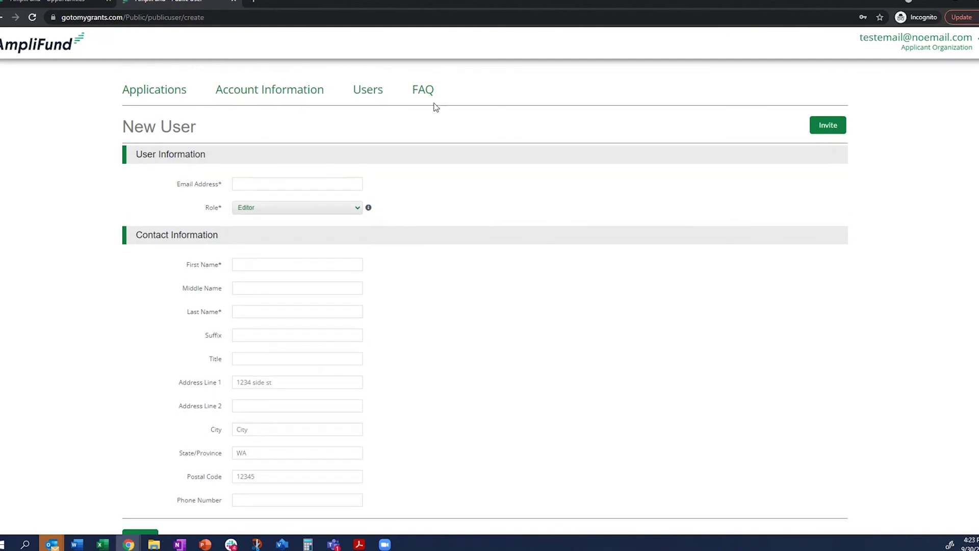
- Browse the FAQ help pages, then close the account tab to return to the opportunity details
left_click(424, 90)
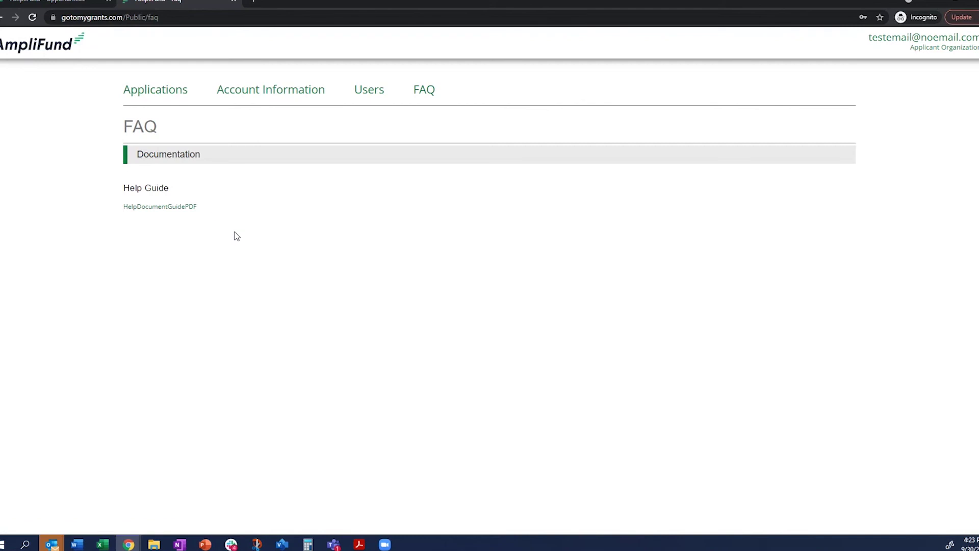
left_click(235, 2)
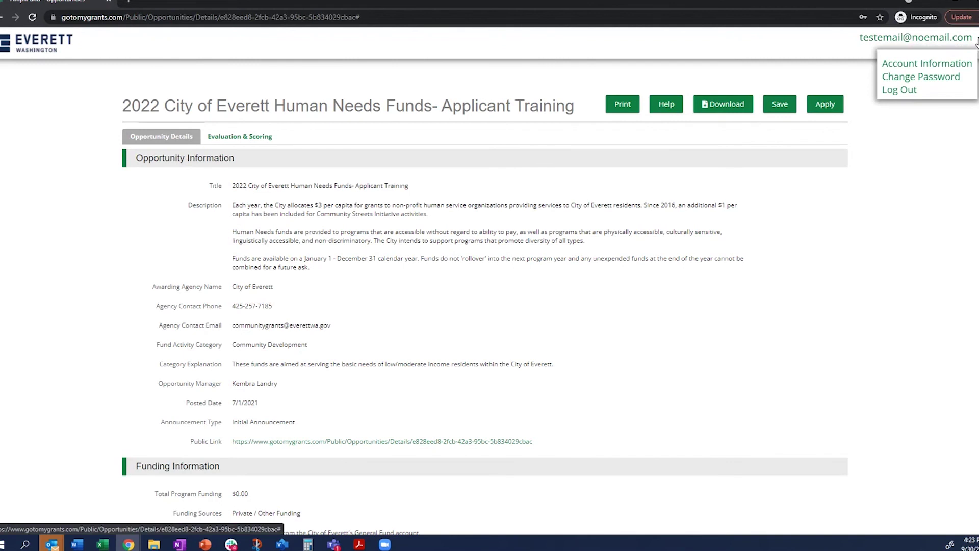
- Apply to the 2022 City of Everett Human Needs Funds opportunity to open Project Information
left_click(824, 107)
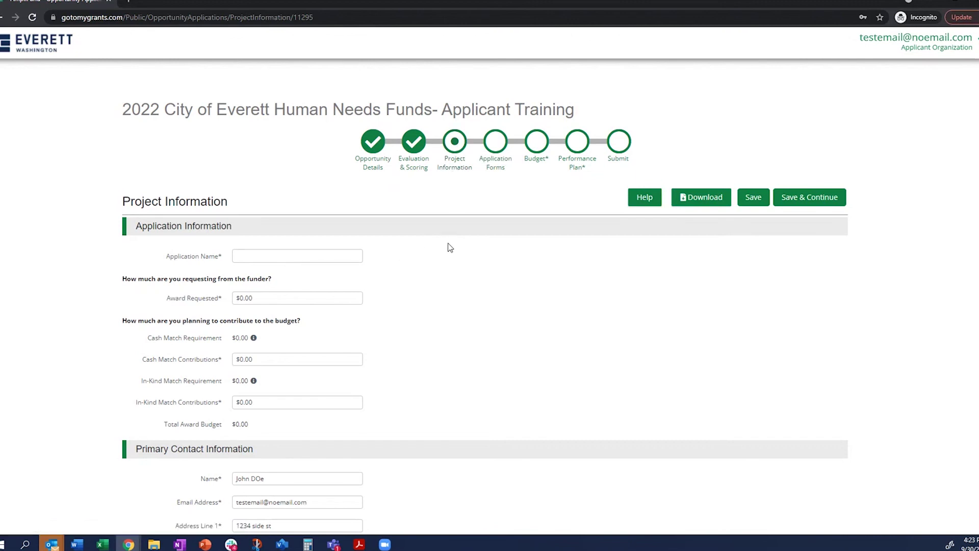
- Enter 'Test Application' as the application name and 10000 as Award Requested, leaving cash match 0
scroll(449, 245, "down", 3)
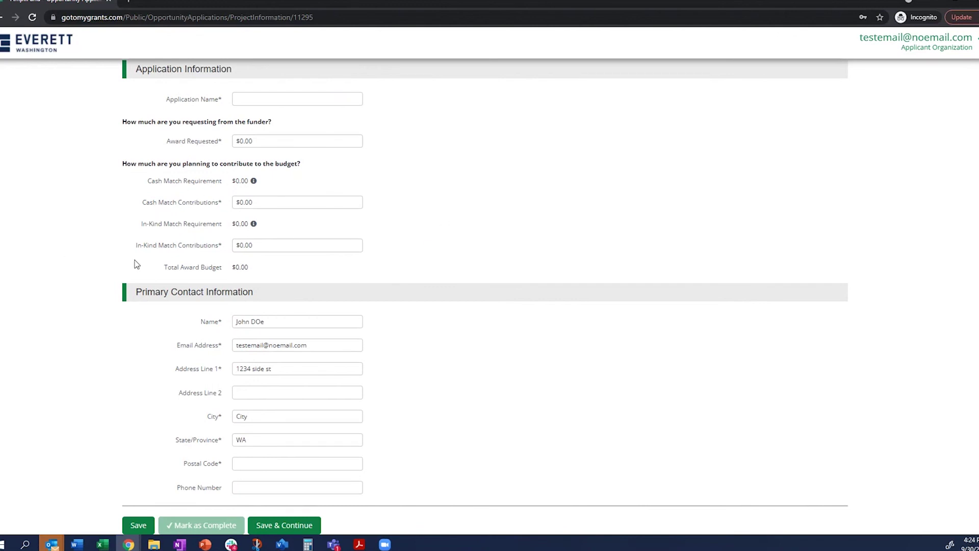
scroll(314, 163, "up", 1)
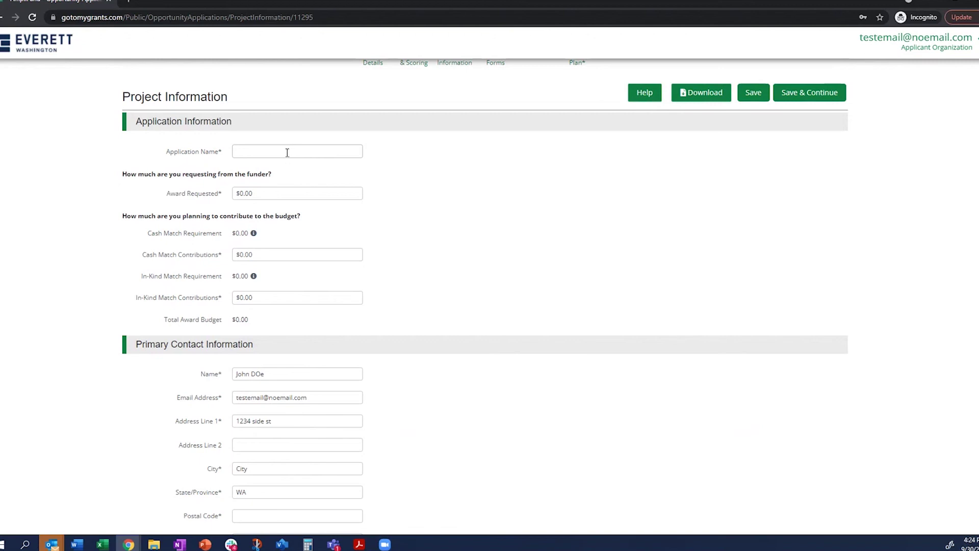
left_click(286, 151)
type("Test Application")
key("Tab")
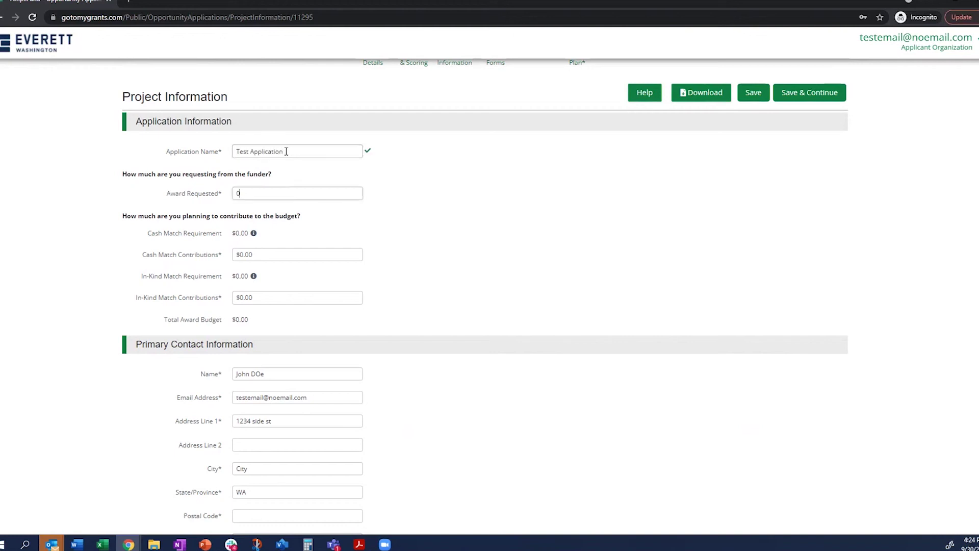
type("0")
key("BackSpace")
key("BackSpace")
type("10000")
key("Tab")
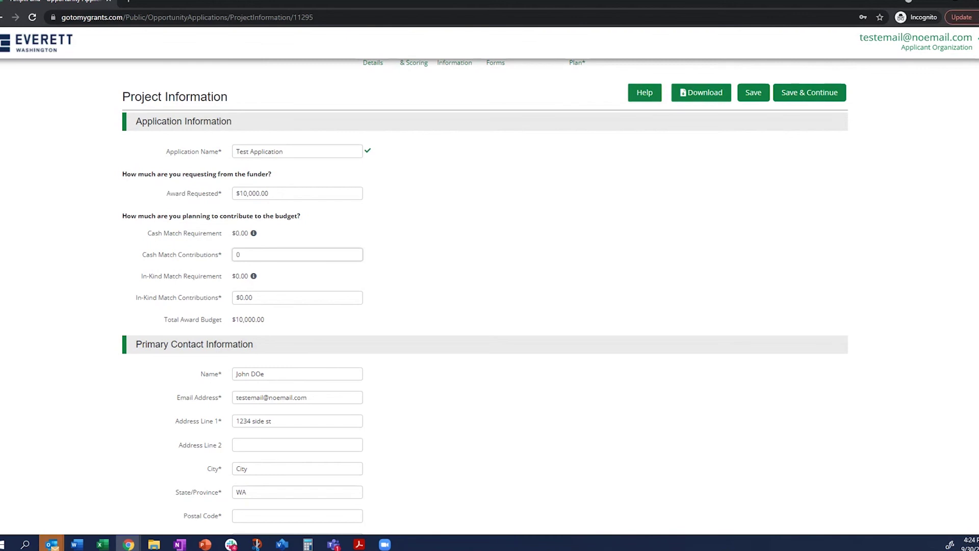
key("alt+Tab")
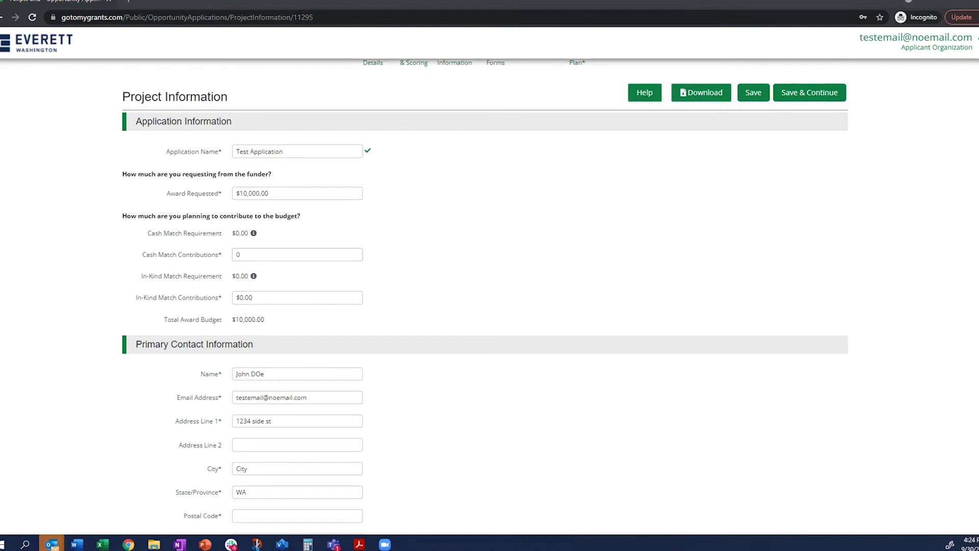
key("super+d")
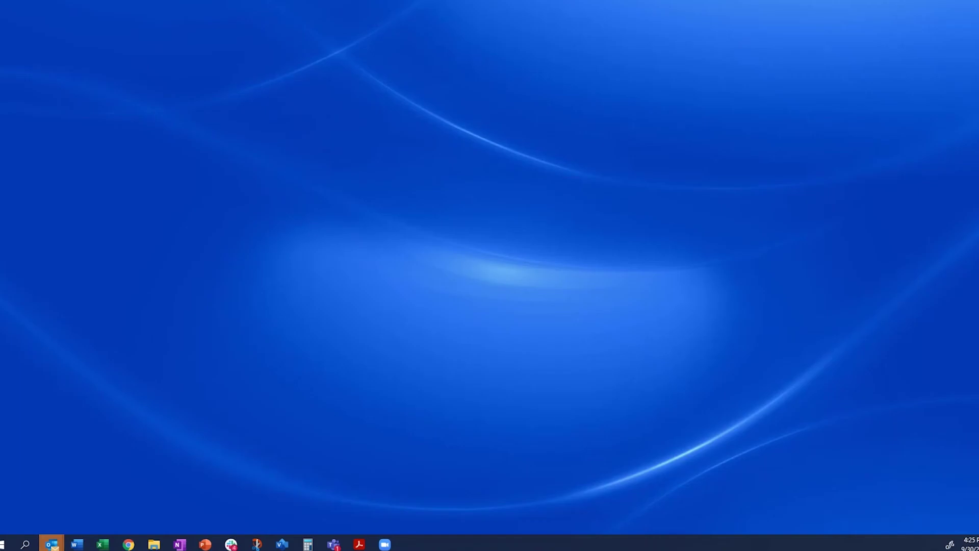
key("super+d")
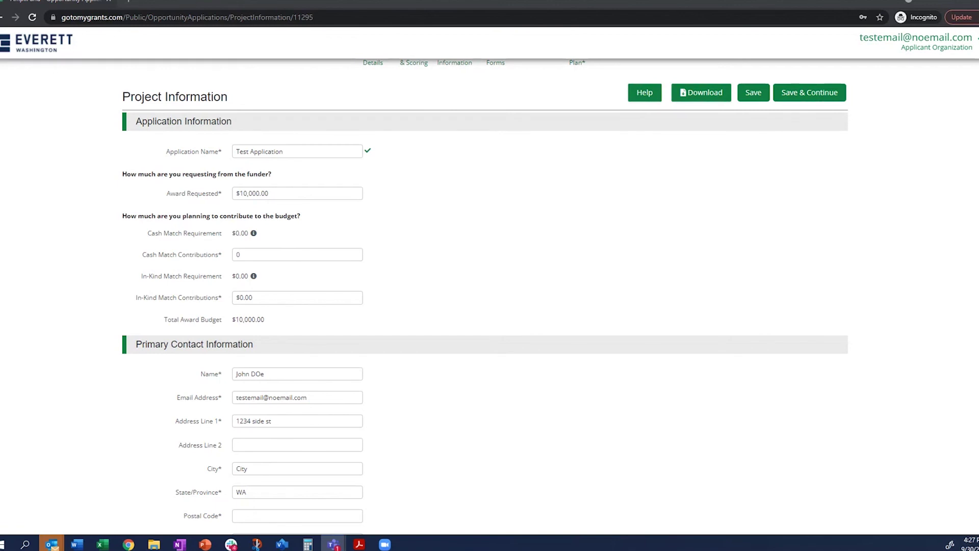
- Back on the application form, enter 0 as the In-Kind Match Contributions amount
left_click(222, 255)
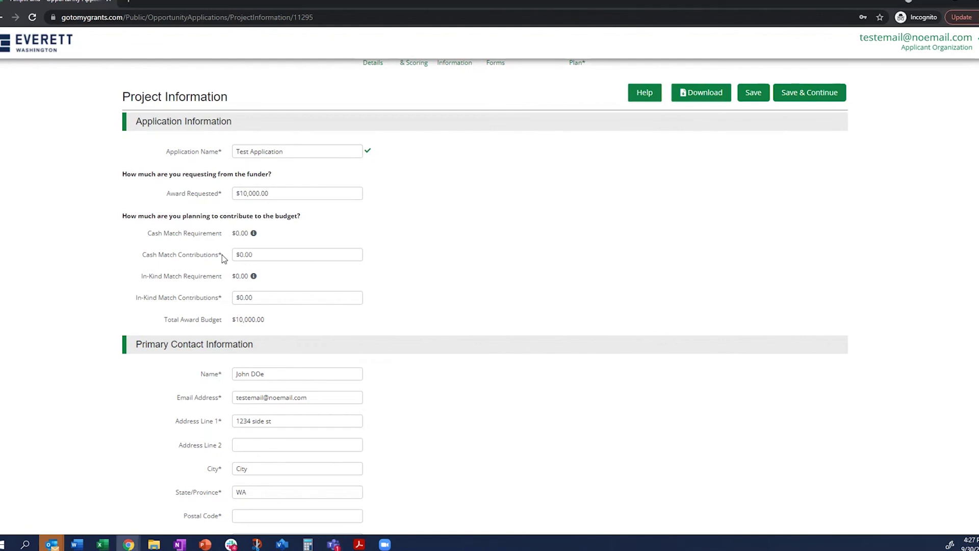
left_click(272, 252)
left_click(262, 297)
type("0")
left_click(430, 298)
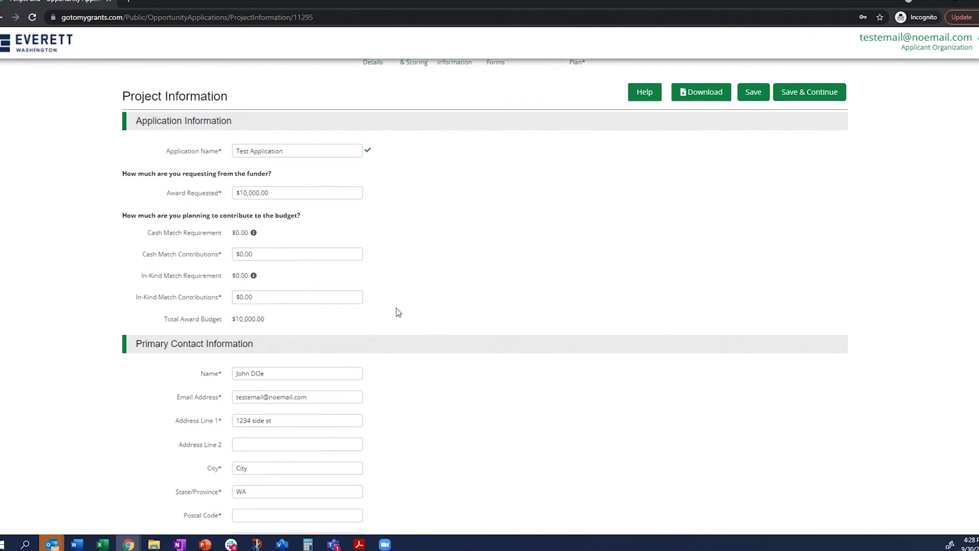
scroll(399, 311, "down", 2)
- Fill in the contact's postal code, mark Project Information complete, and save and continue
left_click(254, 431)
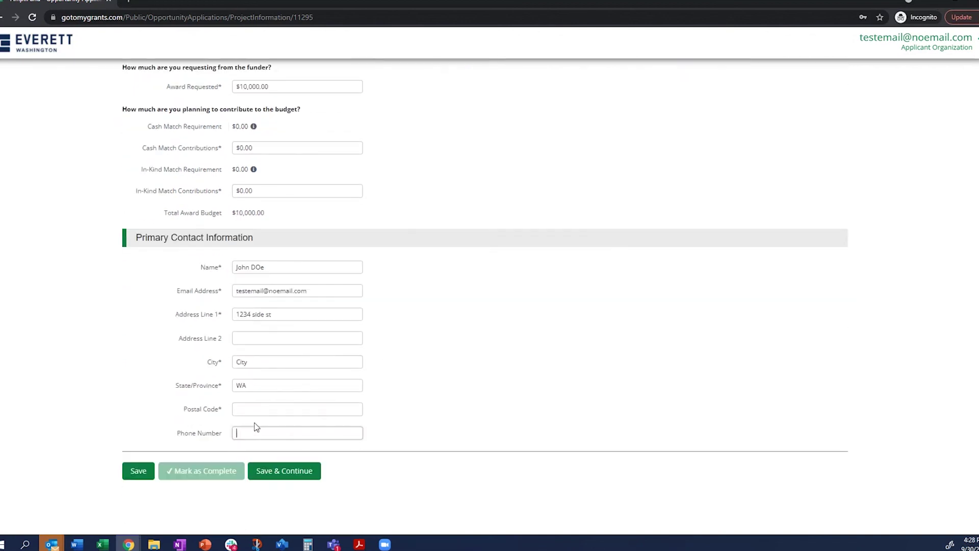
left_click(254, 411)
type("12345")
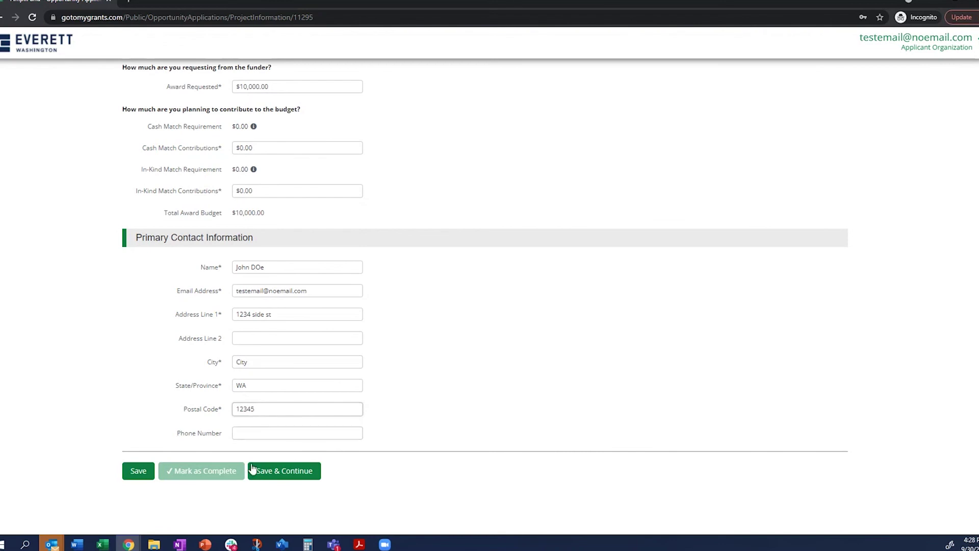
key("Tab")
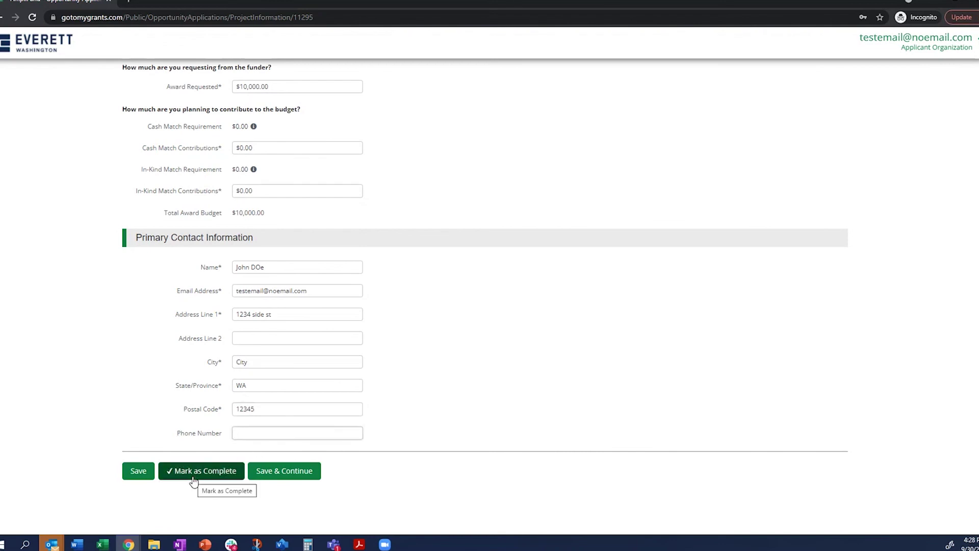
left_click(194, 481)
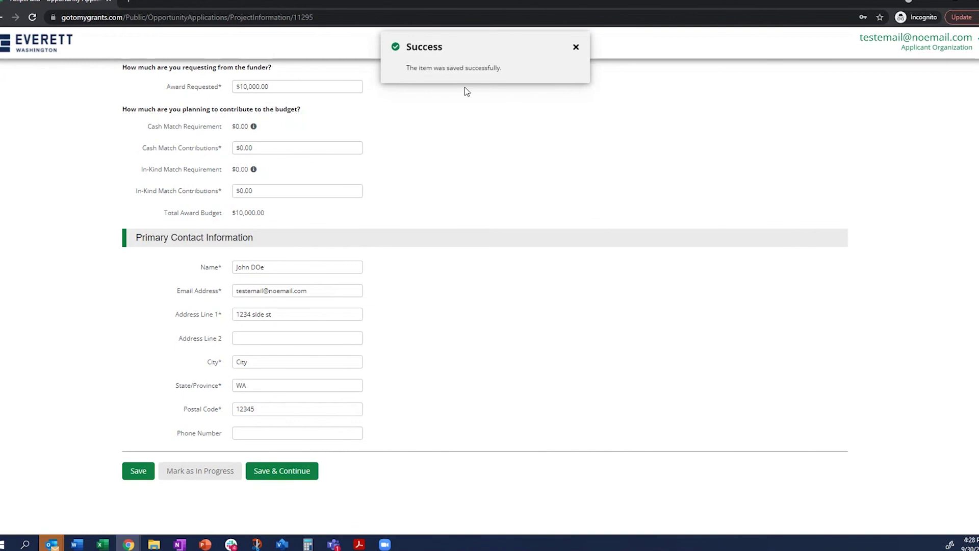
left_click(261, 473)
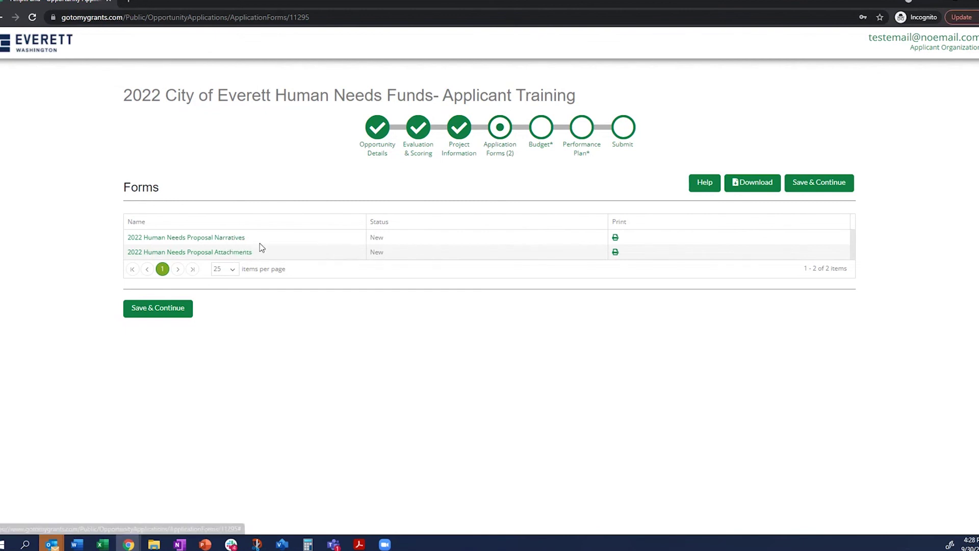
- Open the 2022 Human Needs Proposal Narratives form and inspect the Agency Name field
left_click(232, 238)
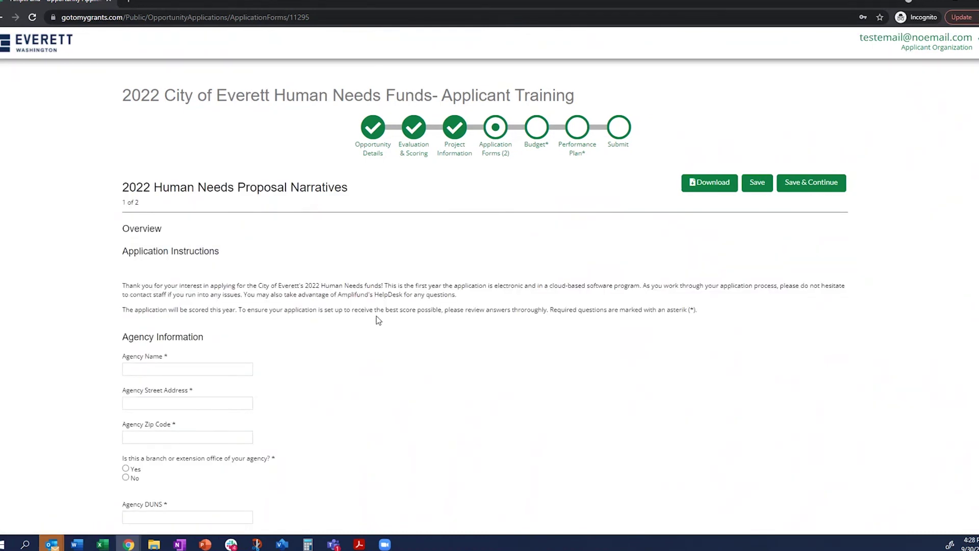
scroll(484, 293, "down", 2)
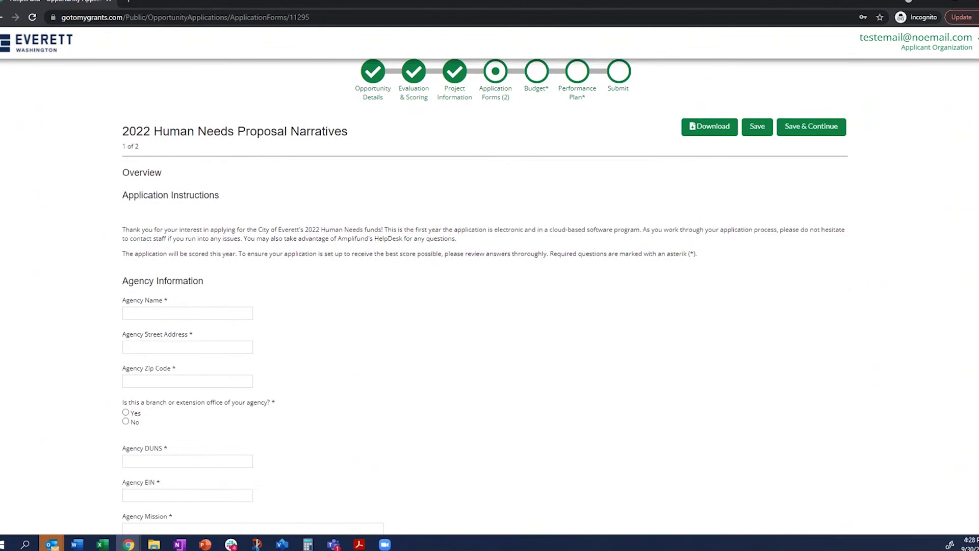
scroll(484, 293, "up", 1)
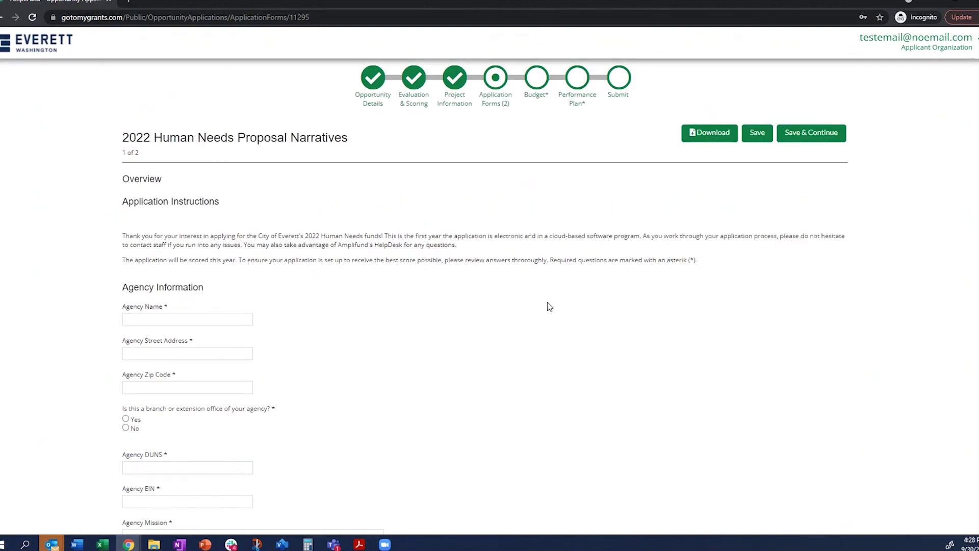
left_click(226, 318)
left_click(756, 214)
- Scroll down through the Agency Information questions to the Agency Mission box and beyond
scroll(379, 323, "down", 1)
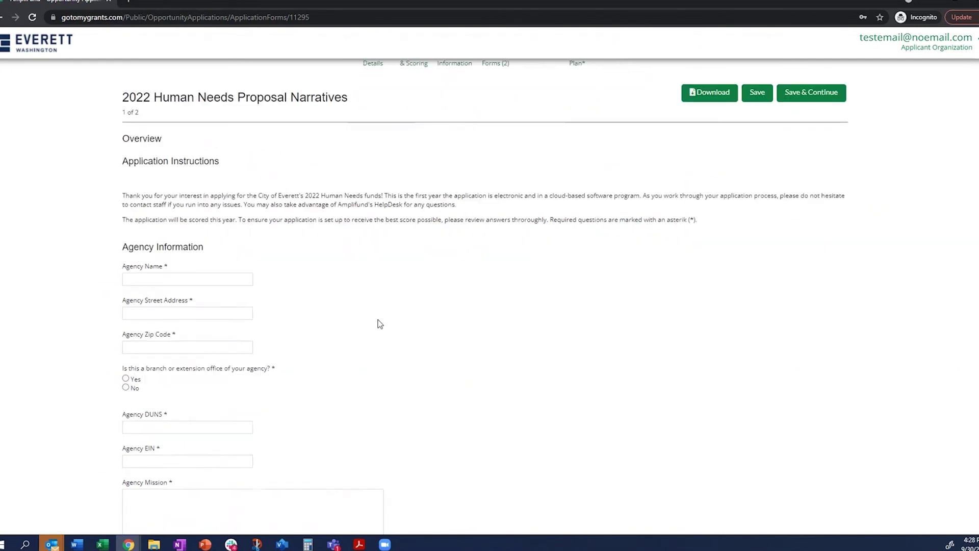
scroll(392, 299, "down", 1)
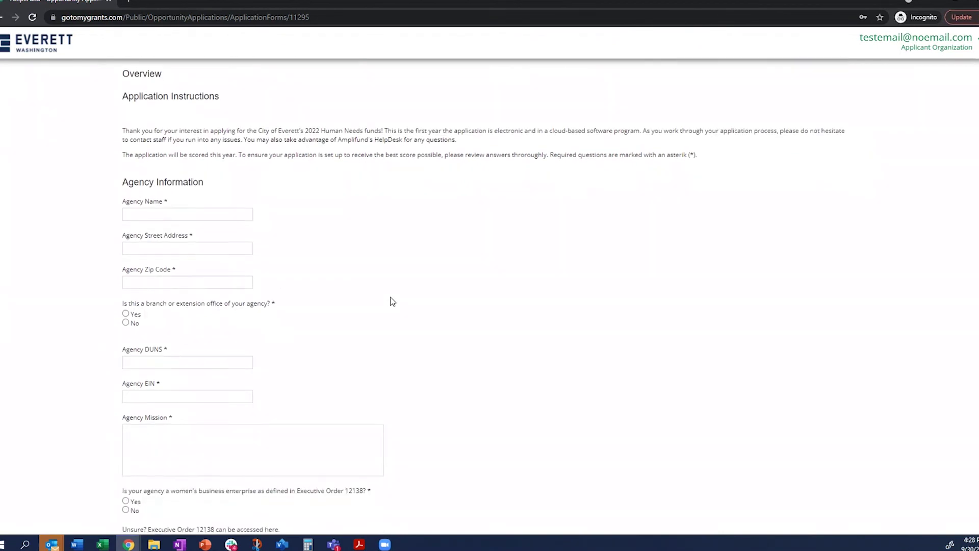
scroll(392, 301, "down", 1)
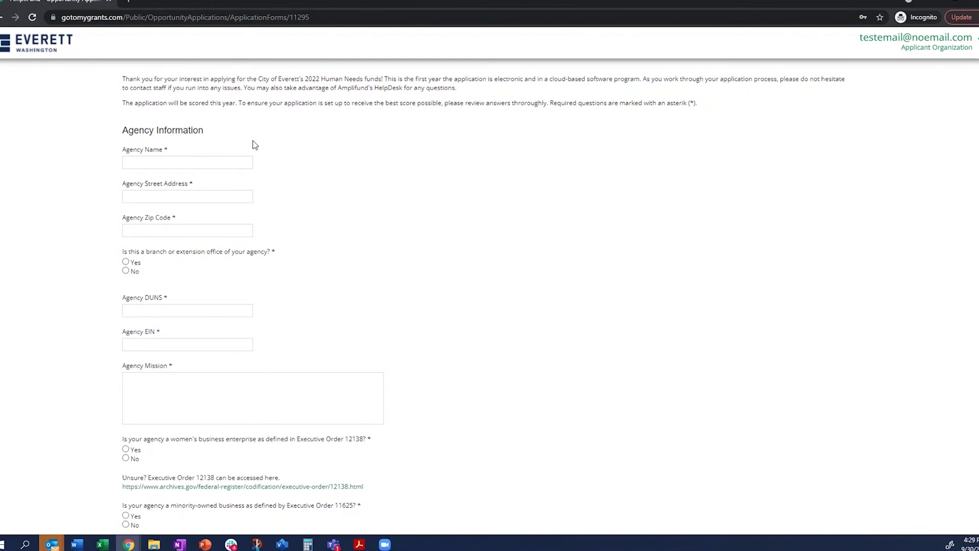
scroll(293, 275, "down", 1)
left_click(197, 341)
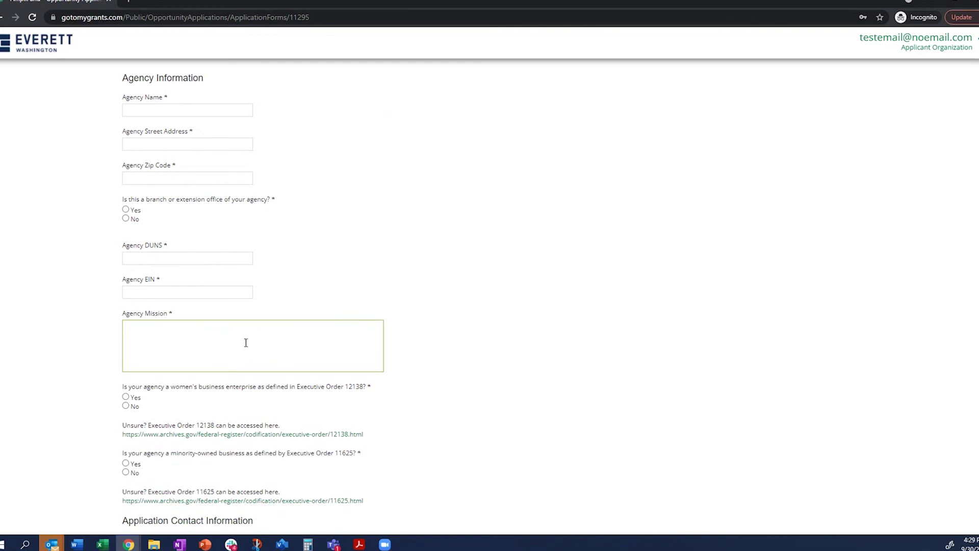
left_click(95, 361)
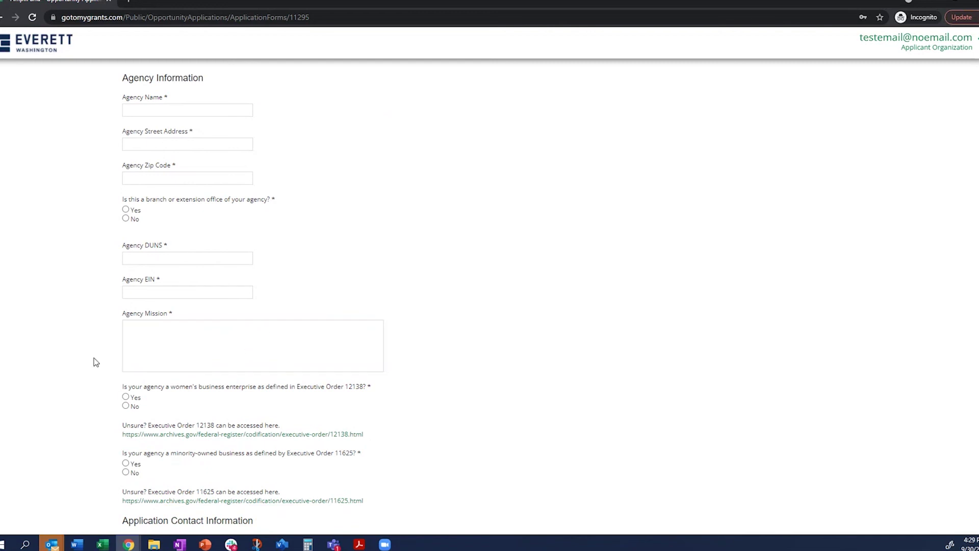
scroll(89, 412, "down", 6)
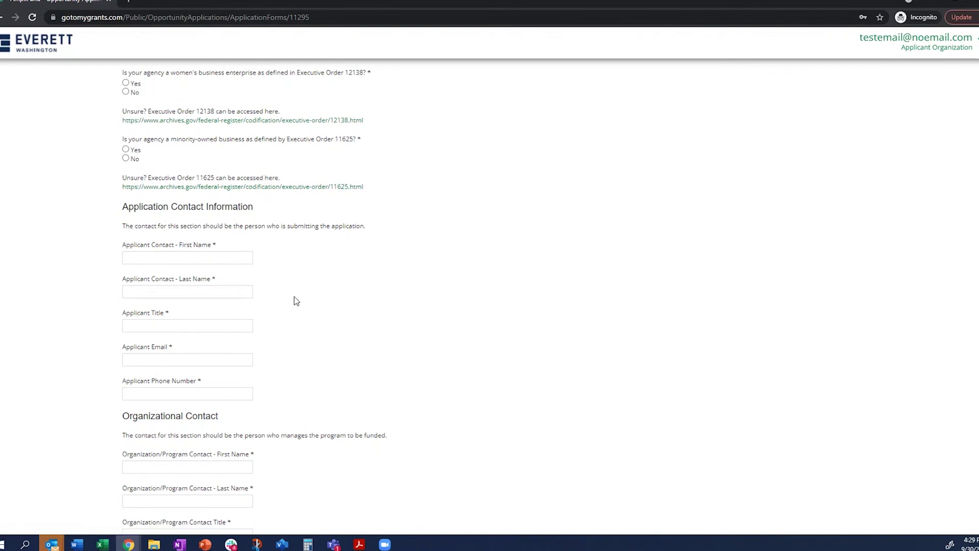
scroll(296, 301, "down", 2)
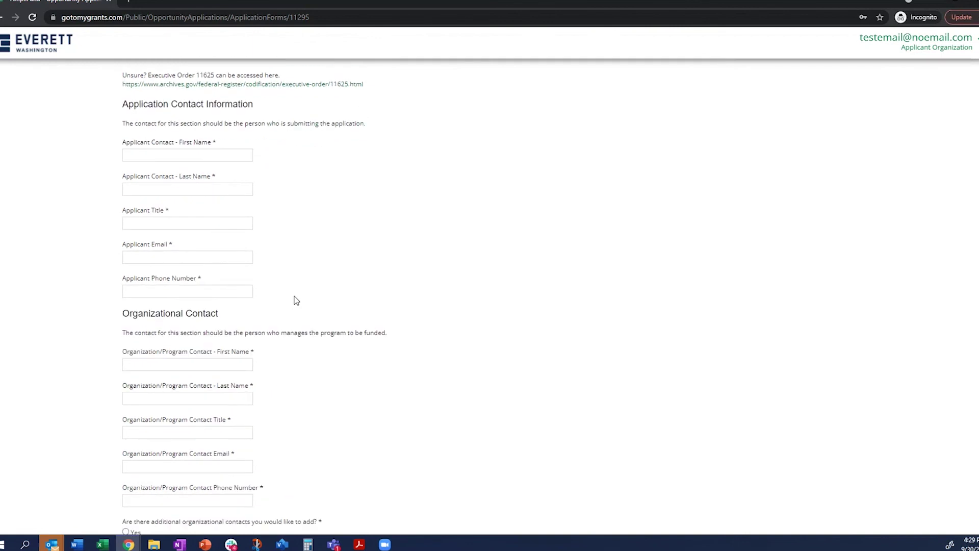
scroll(296, 301, "down", 15)
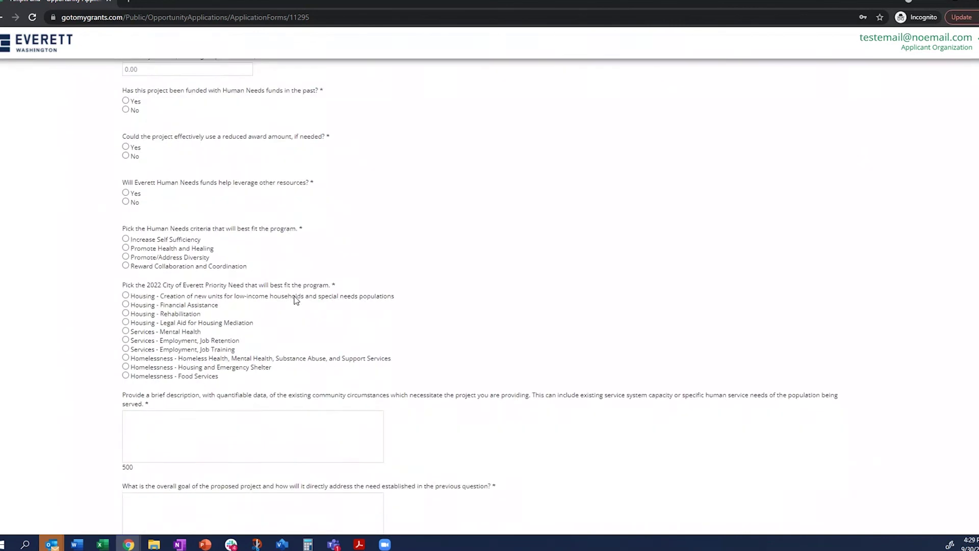
scroll(295, 301, "down", 7)
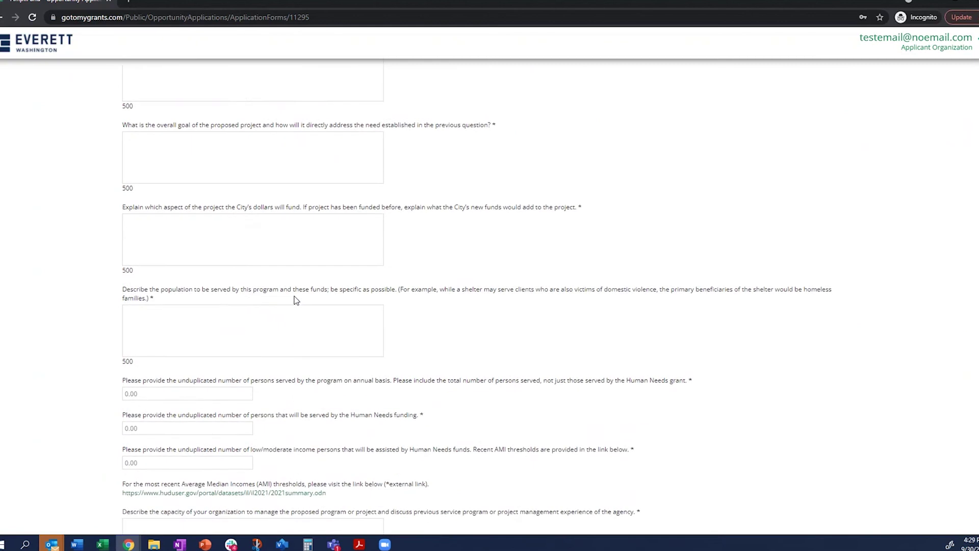
scroll(295, 301, "down", 5)
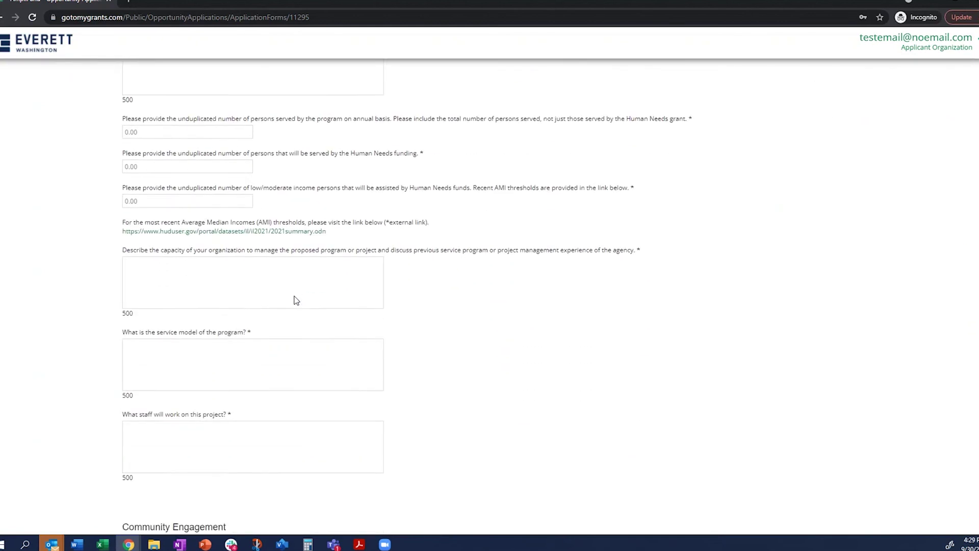
scroll(296, 300, "down", 7)
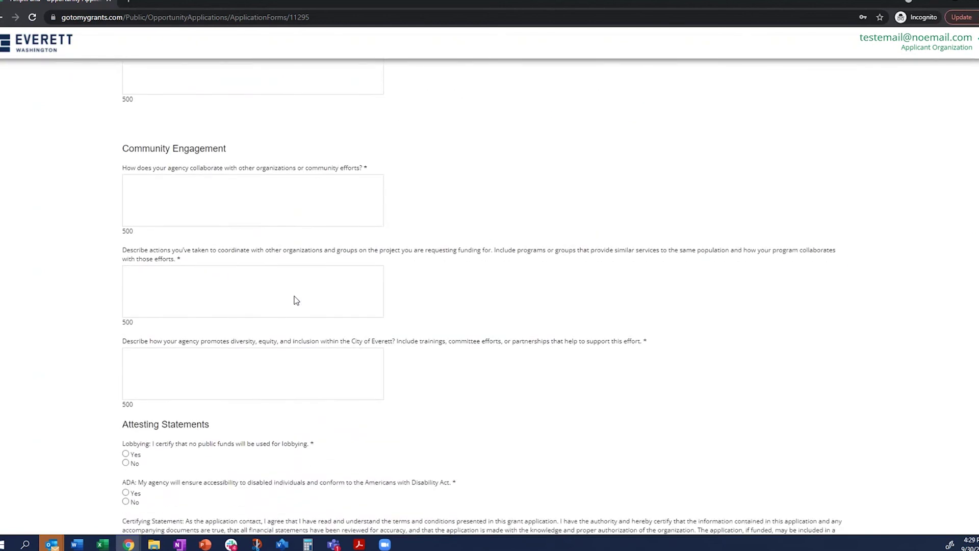
scroll(296, 300, "down", 5)
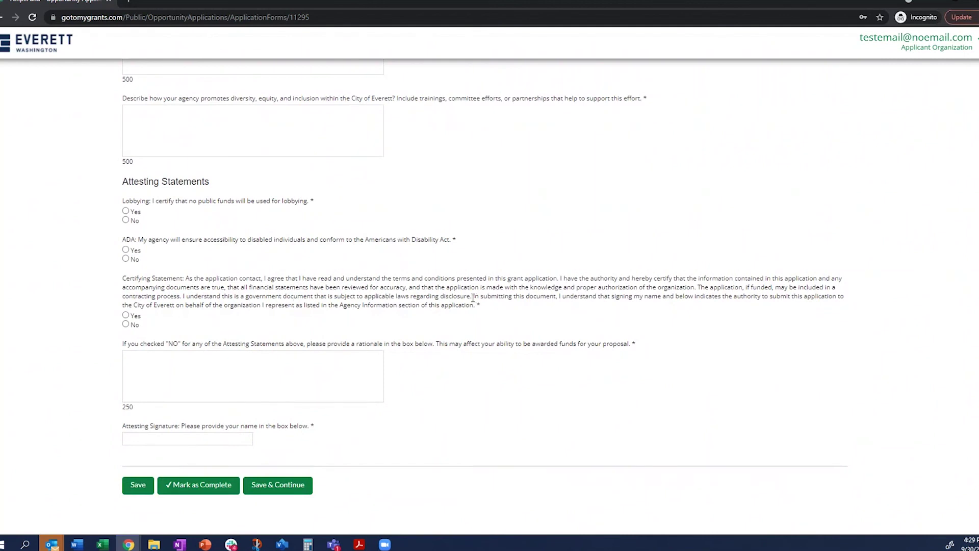
- Attempt Mark as Complete, review the required-field warning, then save and continue to Attachments
left_click(211, 493)
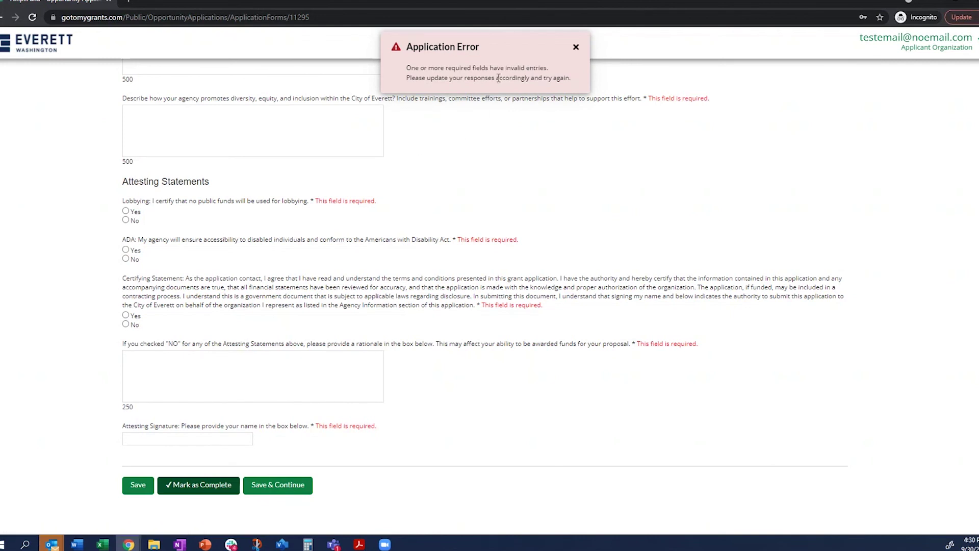
scroll(460, 271, "up", 7)
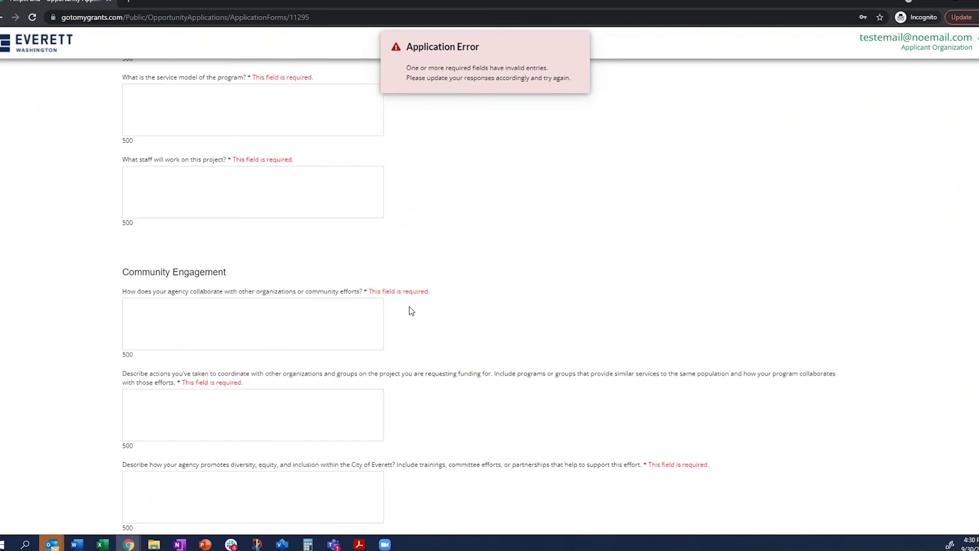
left_click_drag(433, 295, 368, 293)
left_click(527, 290)
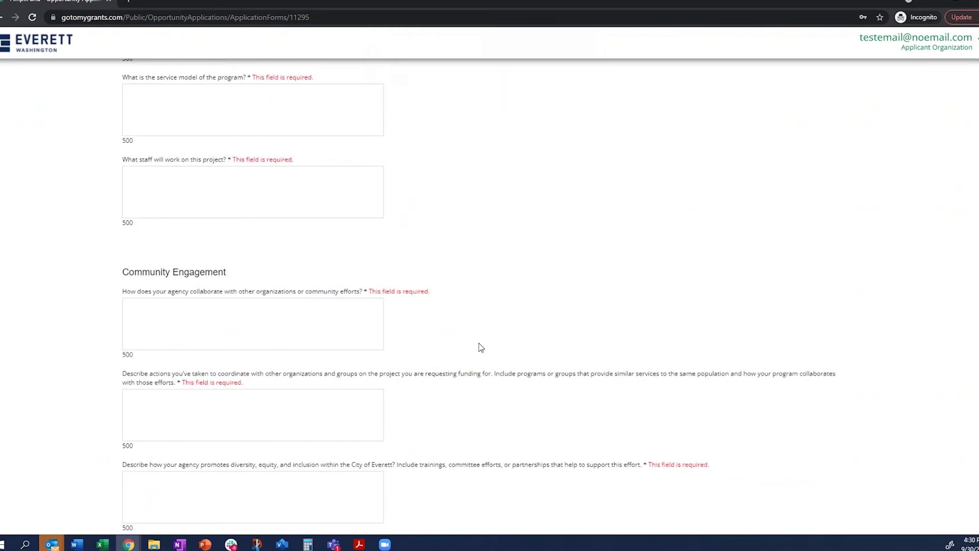
scroll(448, 369, "down", 7)
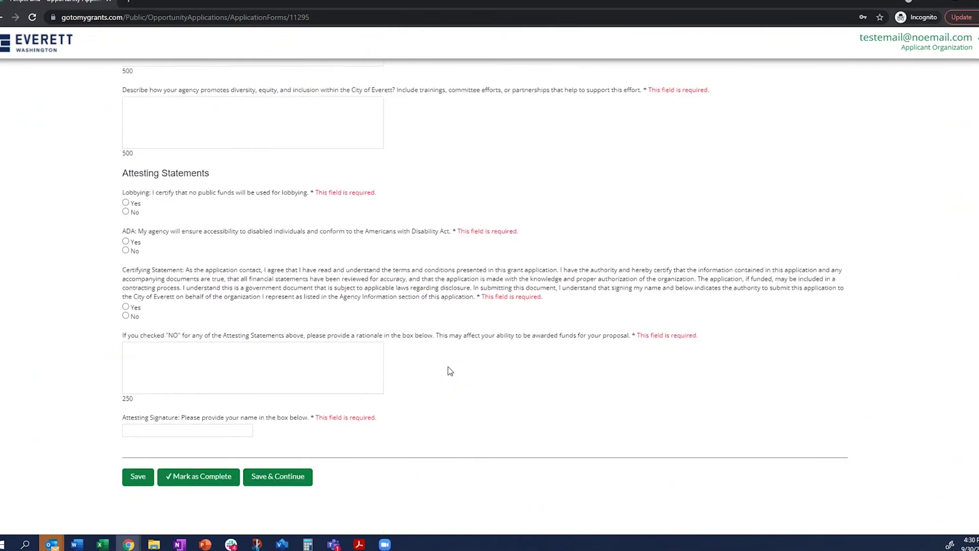
left_click(278, 469)
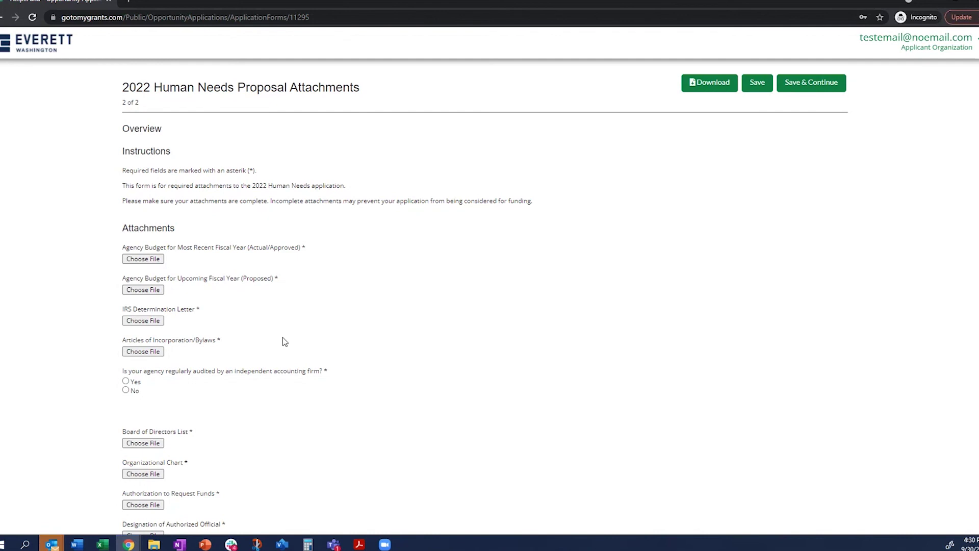
- Leave all required attachments empty and save the Attachments form, continuing to Budget
scroll(270, 279, "down", 1)
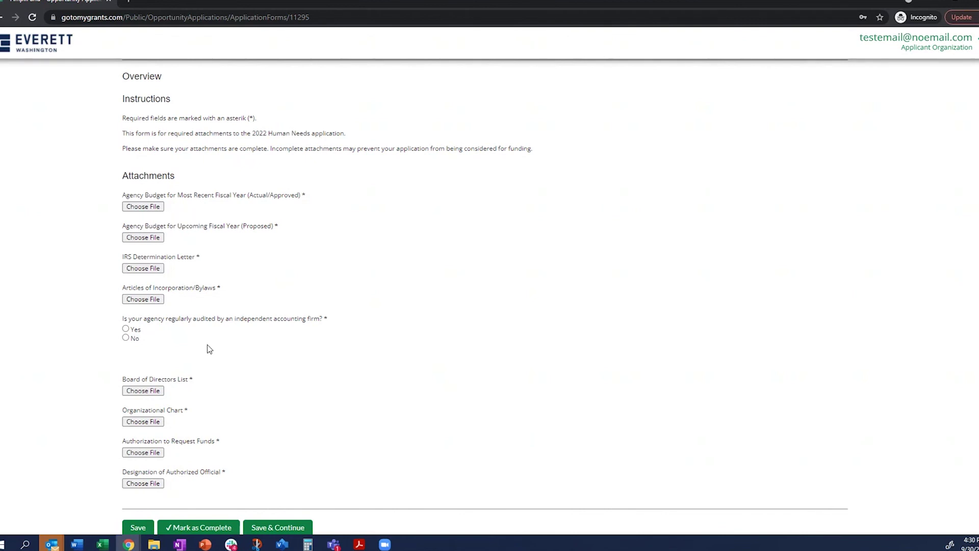
scroll(210, 367, "down", 1)
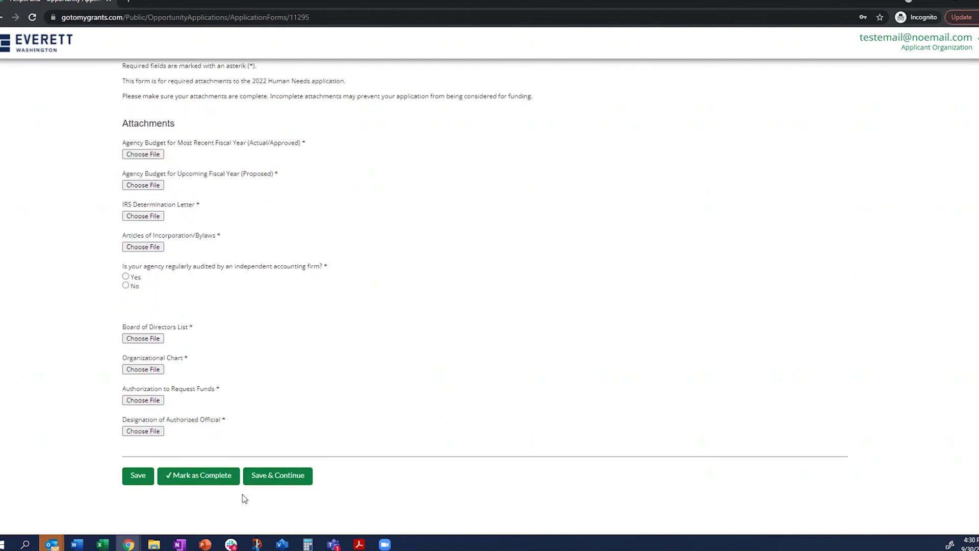
left_click(287, 476)
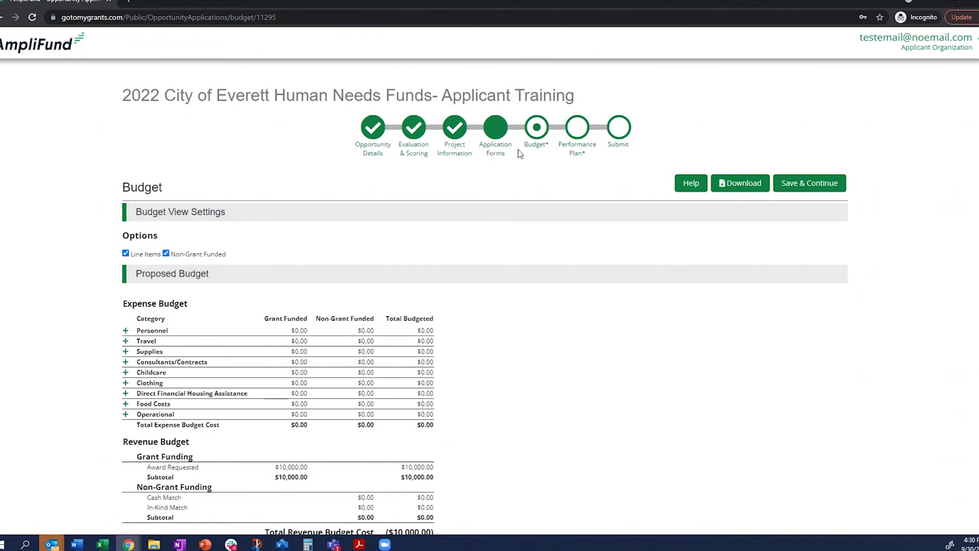
- Scroll down and highlight the ($10,000.00) Total Overall Budget Cost value
scroll(488, 347, "down", 1)
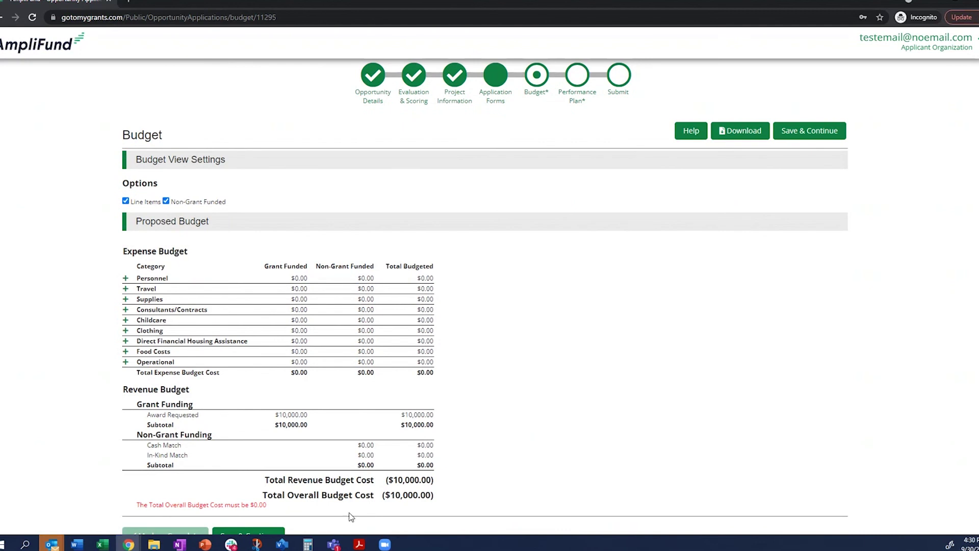
left_click_drag(389, 495, 433, 493)
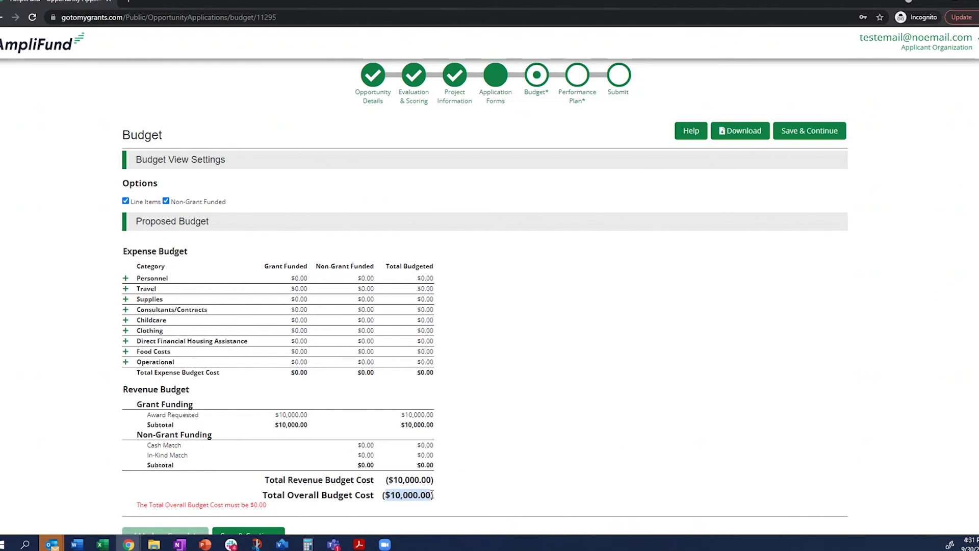
- Start a new Supplies line item named Pencil with a 1,000 direct cost
left_click(125, 299)
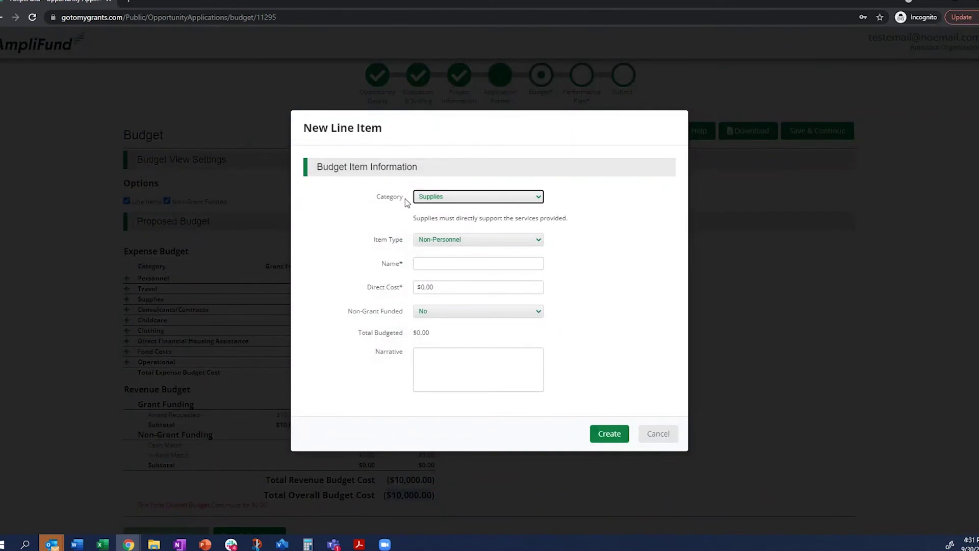
left_click(408, 223)
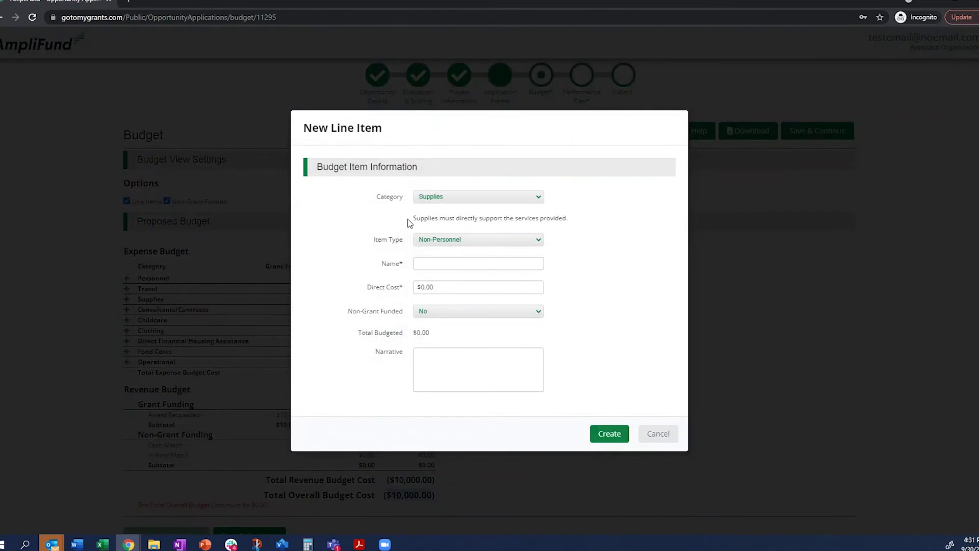
left_click_drag(408, 223, 574, 219)
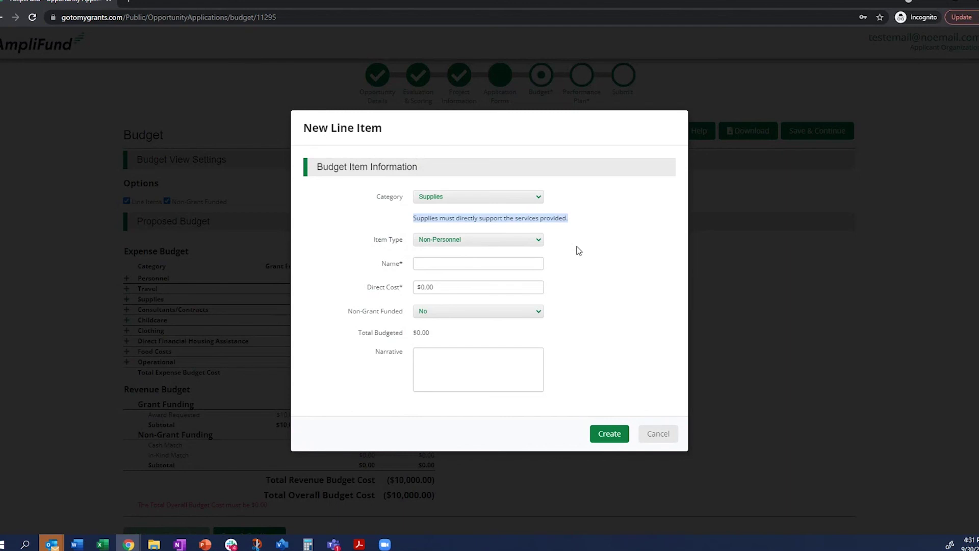
left_click(580, 239)
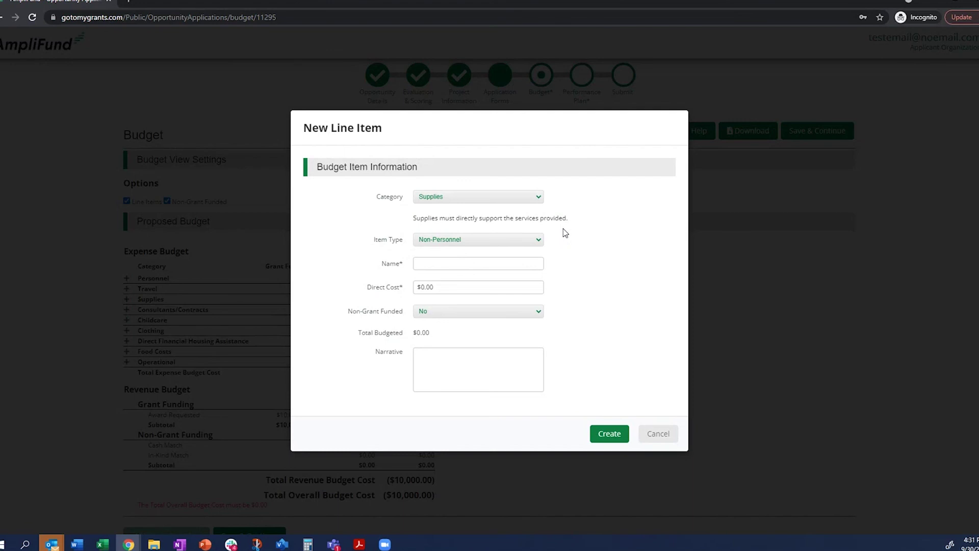
left_click(512, 262)
type("Pencil")
key("Tab")
type("1,000")
key("Tab")
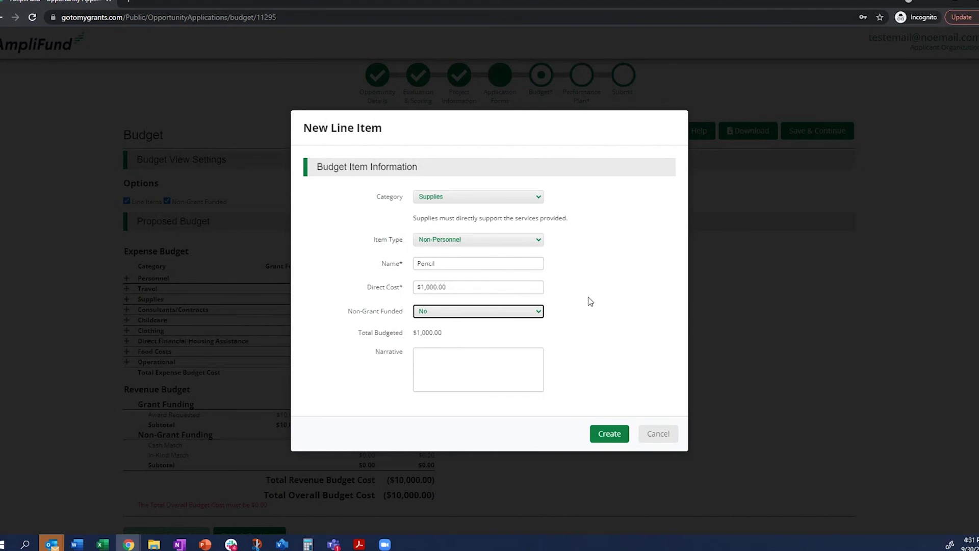
- Try marking it partly non-grant funded with a 20% percentage cash match
left_click(463, 315)
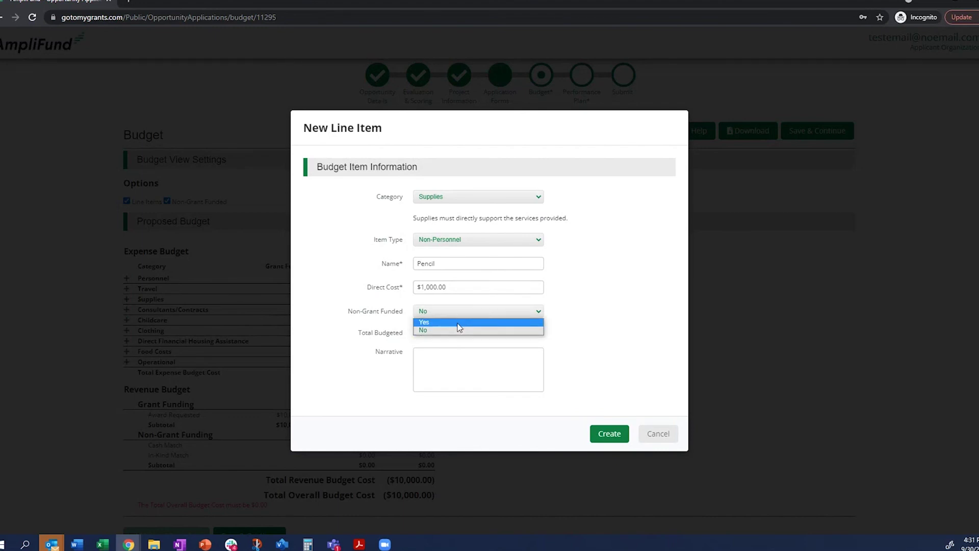
left_click(458, 322)
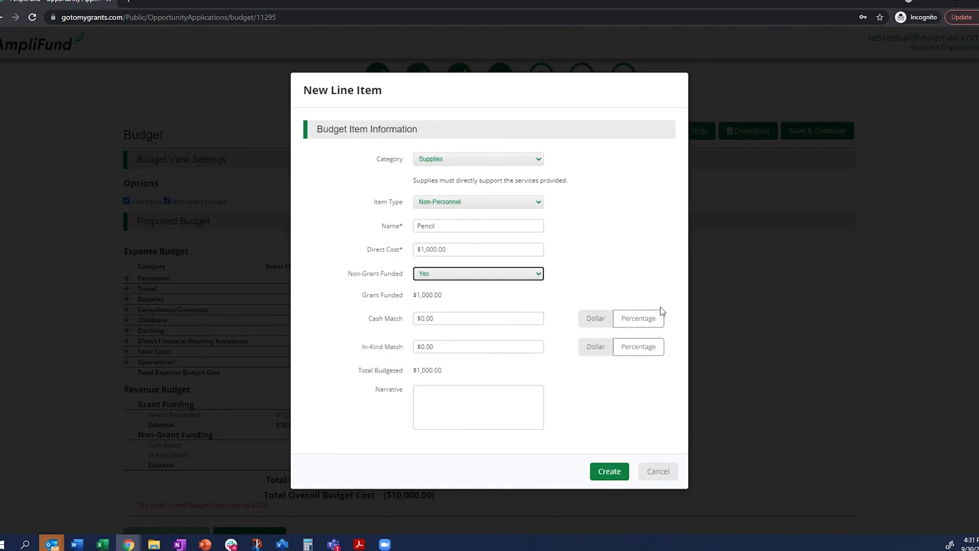
left_click(647, 320)
left_click(458, 317)
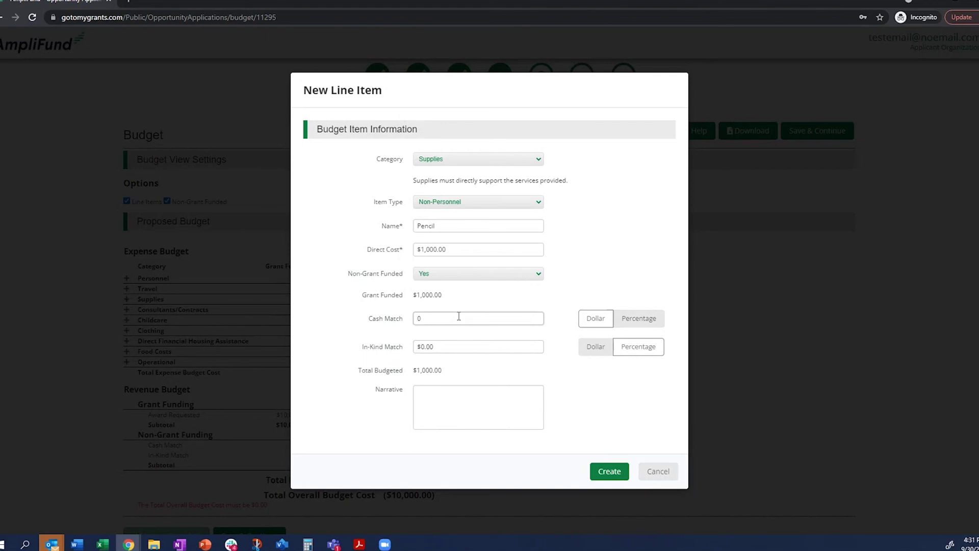
type(".2")
left_click(569, 291)
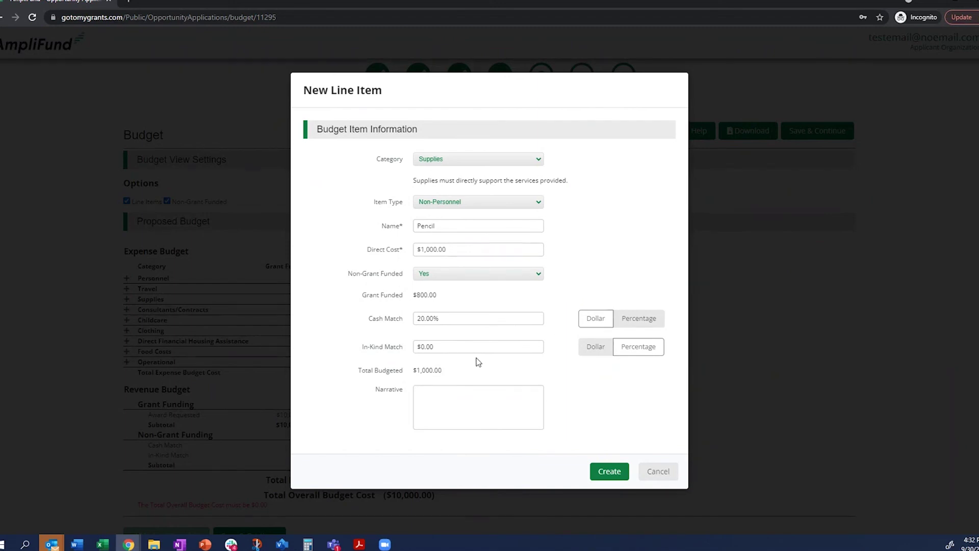
- Enter the narrative 'These are for pencils' and set Non-Grant Funded back to No
left_click(477, 400)
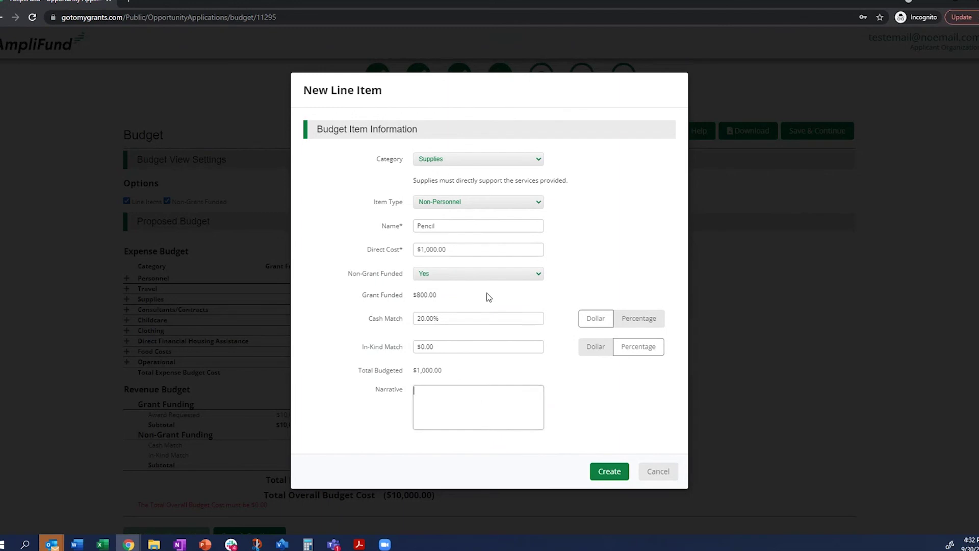
type("These are for pencils")
left_click(519, 284)
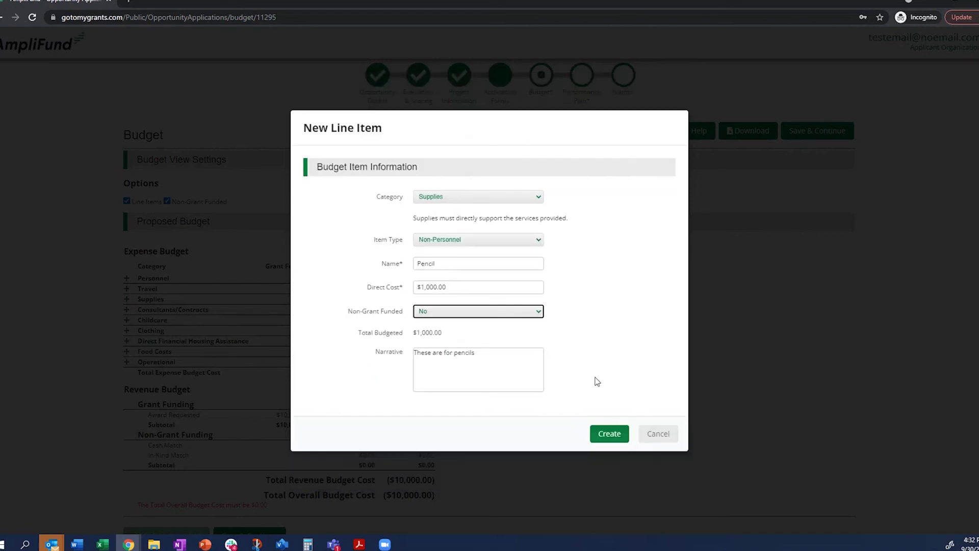
- Create the Pencil line item and highlight the updated Total Overall Budget Cost
left_click(605, 431)
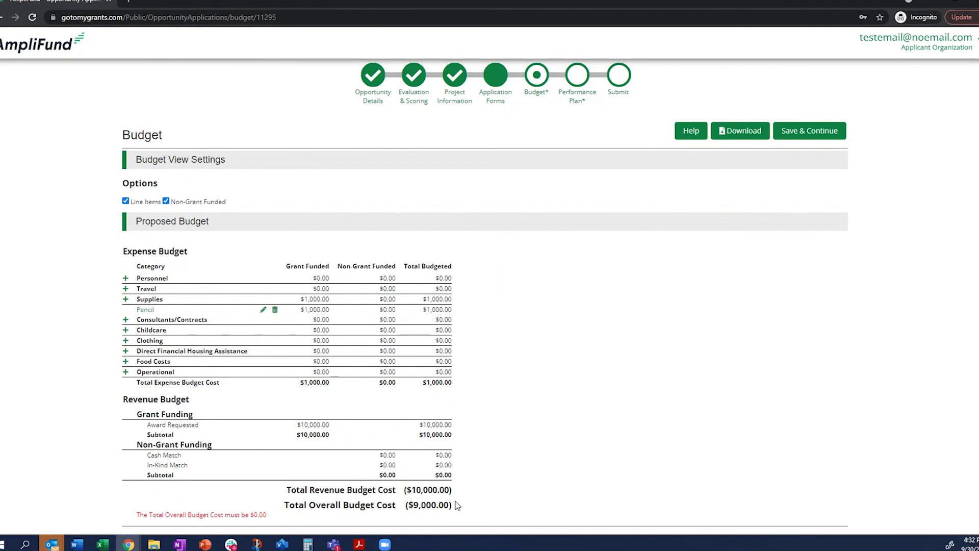
left_click_drag(451, 504, 411, 502)
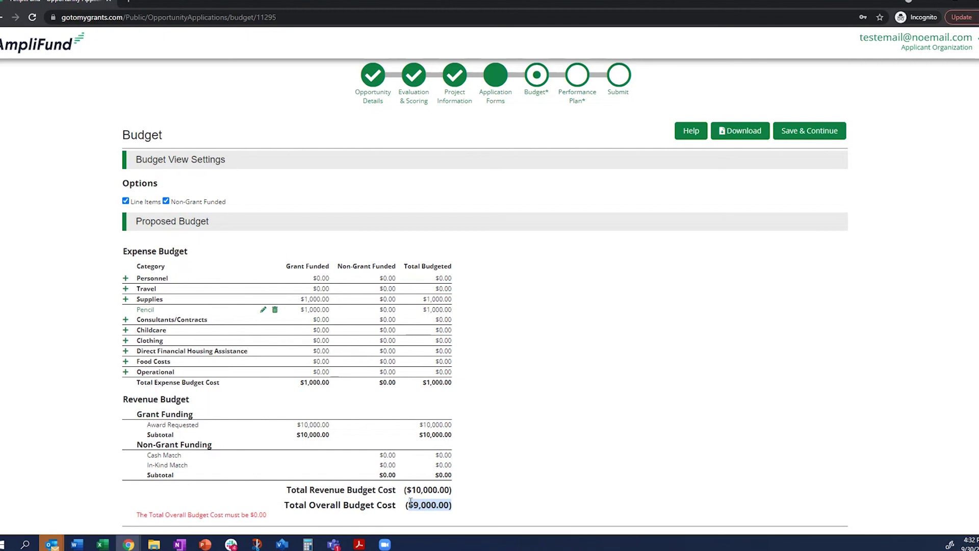
left_click_drag(411, 502, 405, 504)
- Highlight the red warning that the total budget cost must be $0.00
scroll(522, 310, "up", 1)
scroll(522, 310, "down", 2)
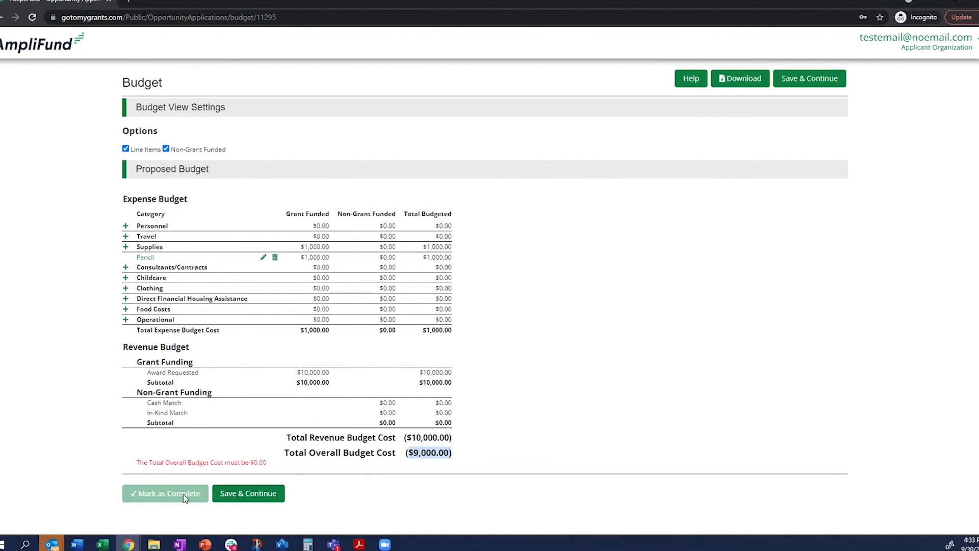
left_click_drag(281, 463, 130, 462)
left_click(323, 465)
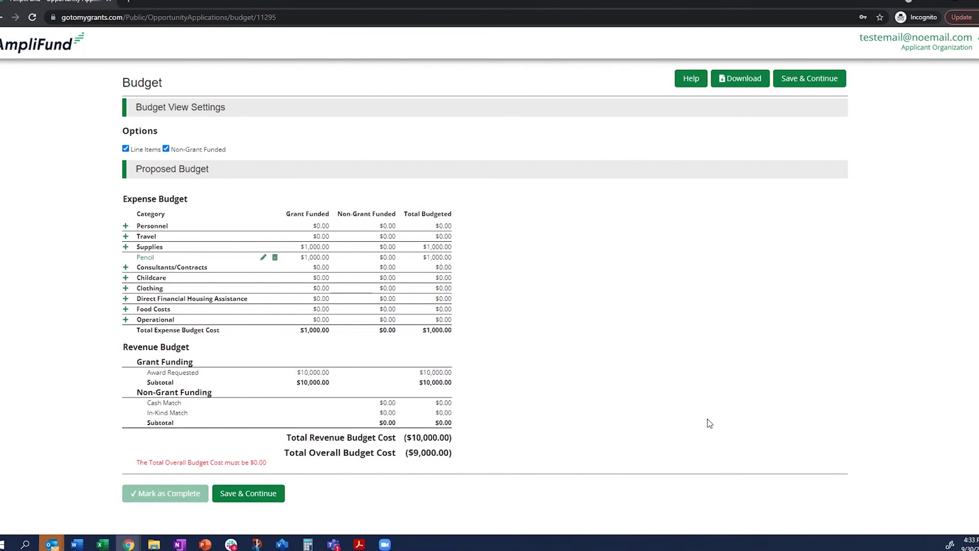
scroll(714, 426, "up", 2)
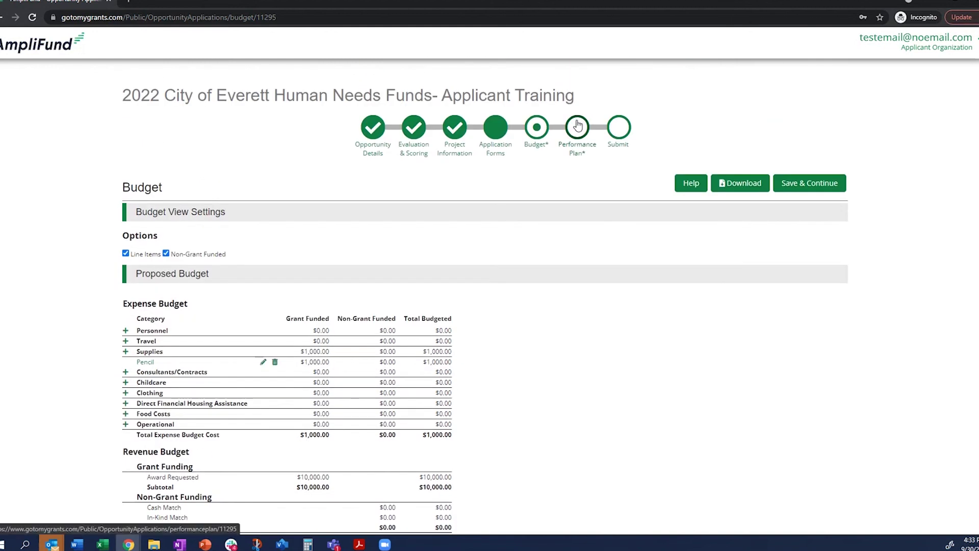
left_click(805, 184)
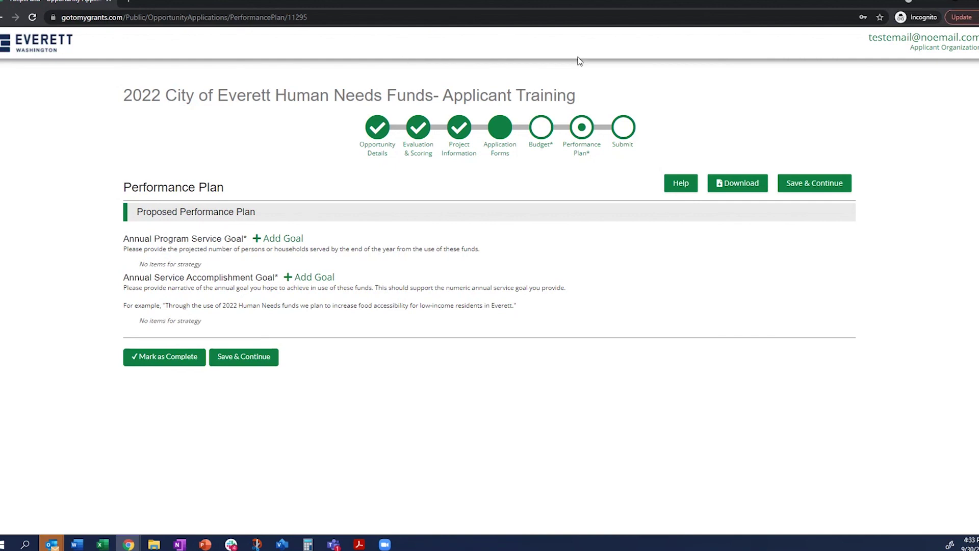
left_click(542, 128)
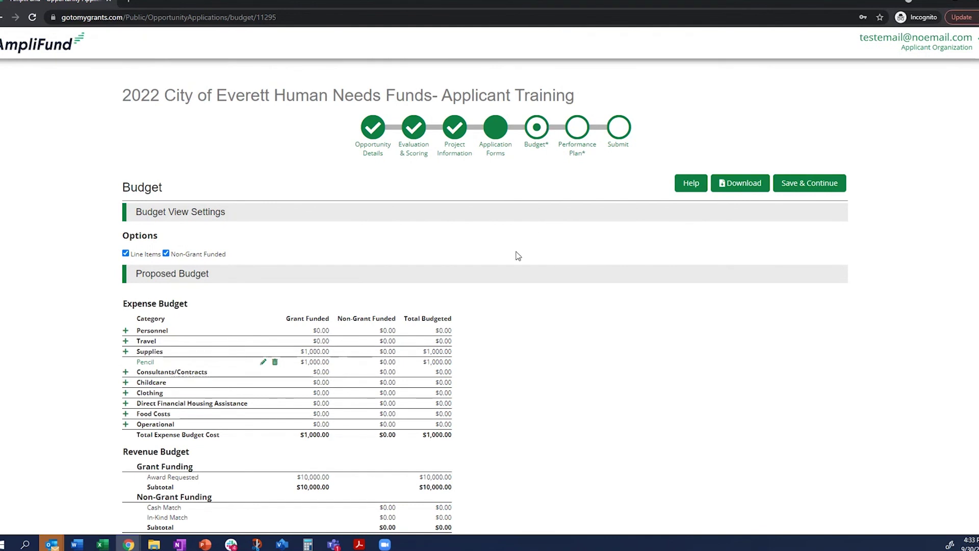
scroll(518, 256, "down", 2)
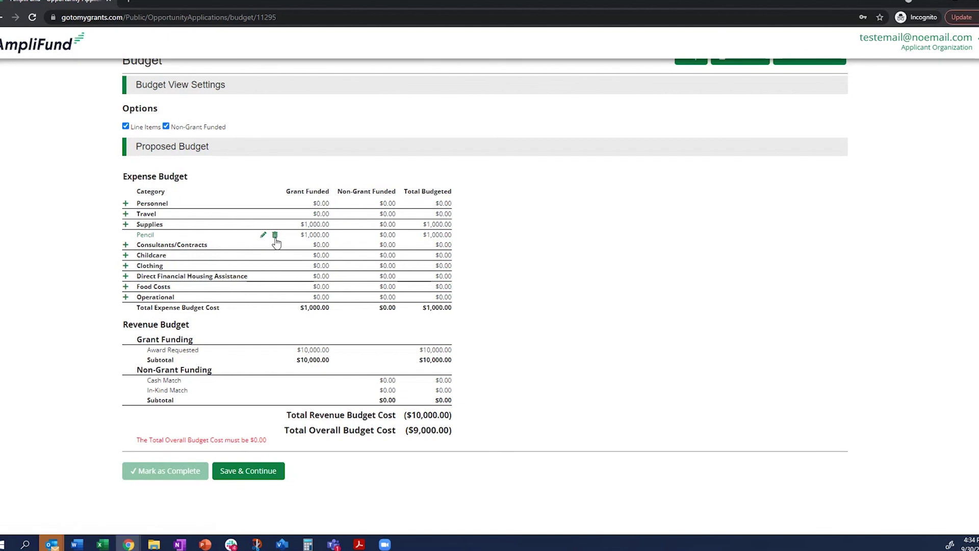
- Edit Pencil to Non-Grant Funded Yes with a 0.2 percentage cash match, leaving $800.00 grant-funded, and save
left_click(264, 234)
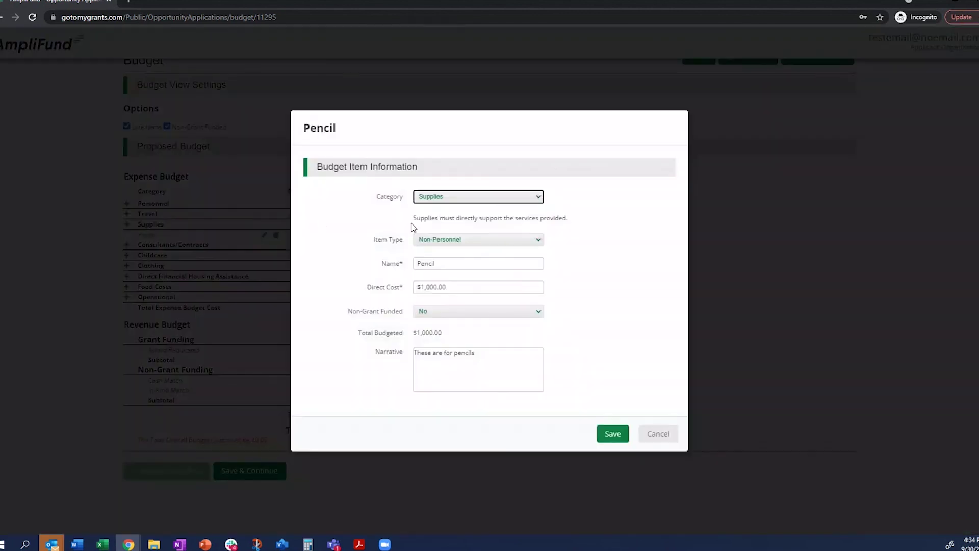
left_click(460, 315)
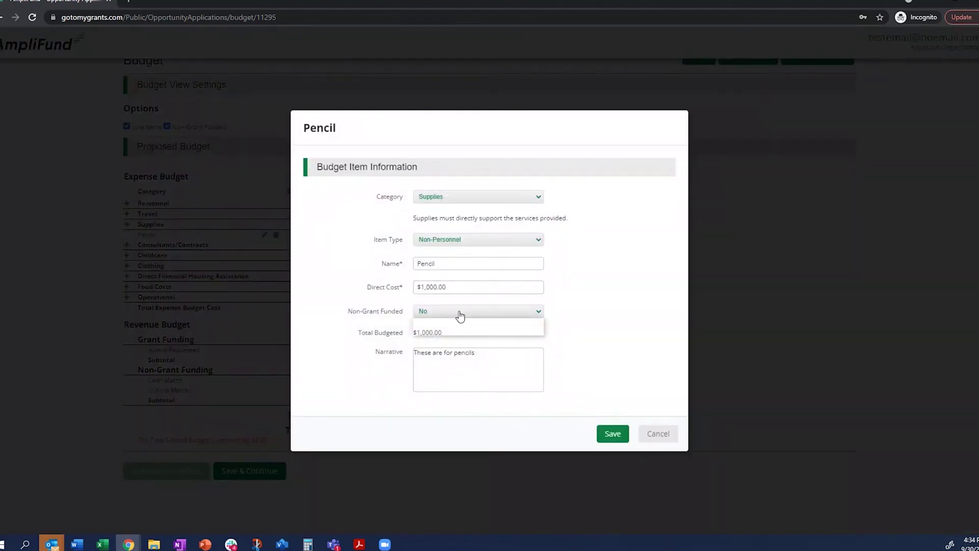
left_click(460, 329)
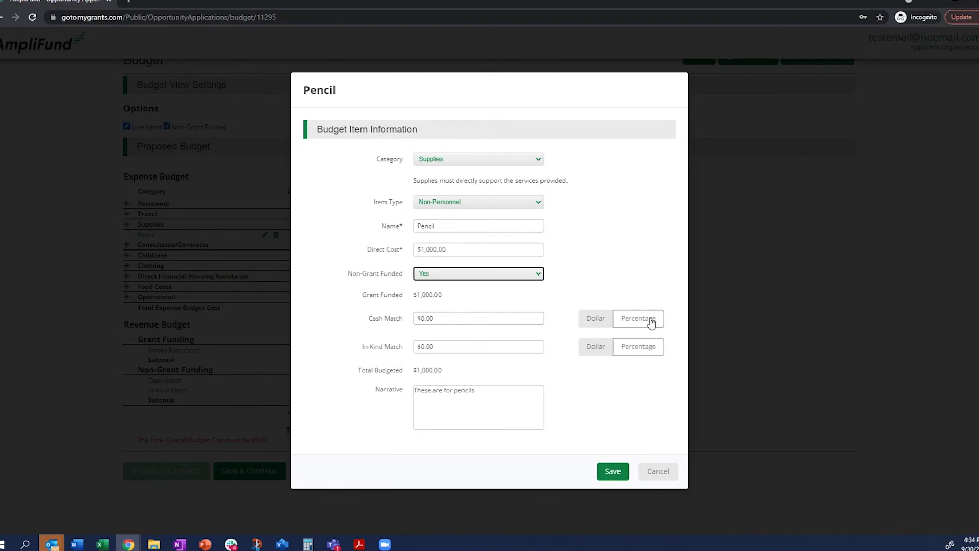
left_click(651, 322)
left_click(453, 320)
type(".2")
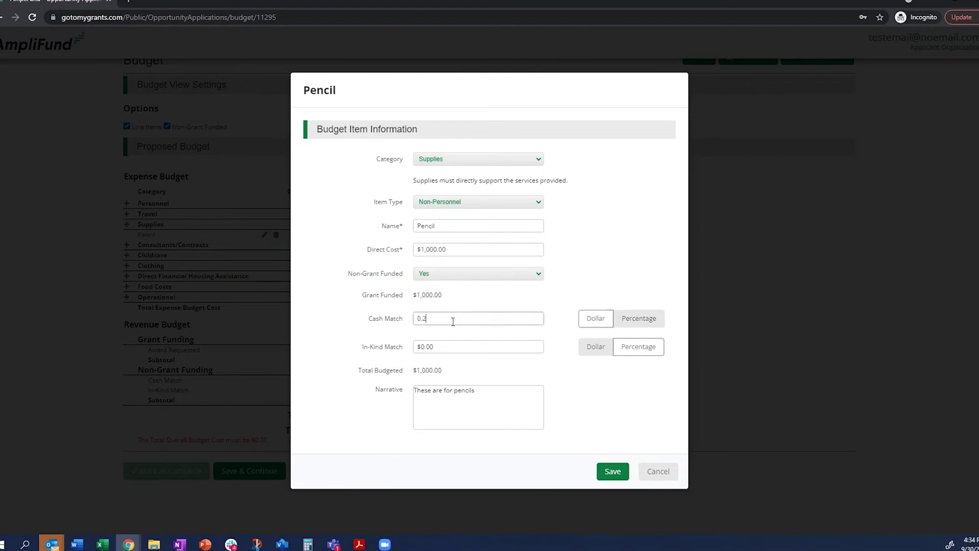
key("Tab")
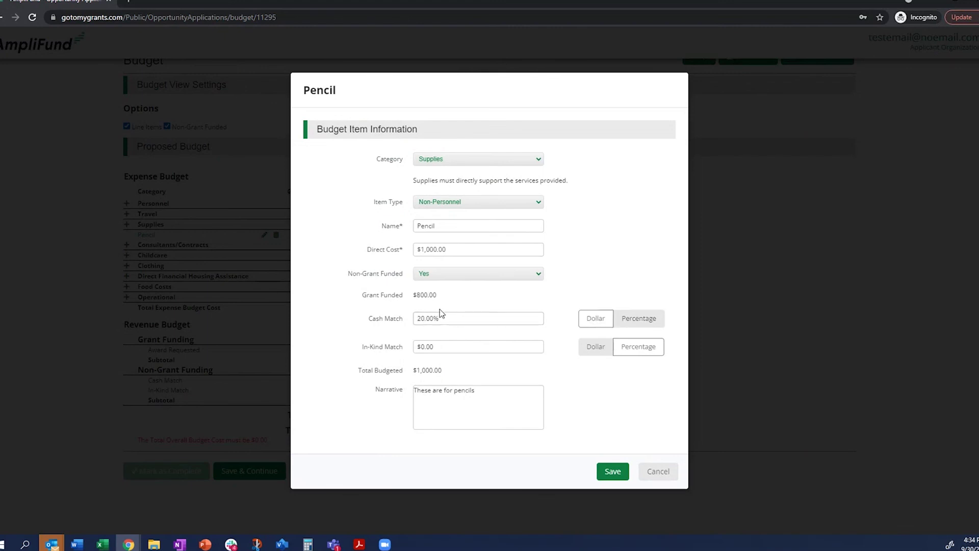
left_click_drag(438, 295, 413, 299)
left_click(613, 470)
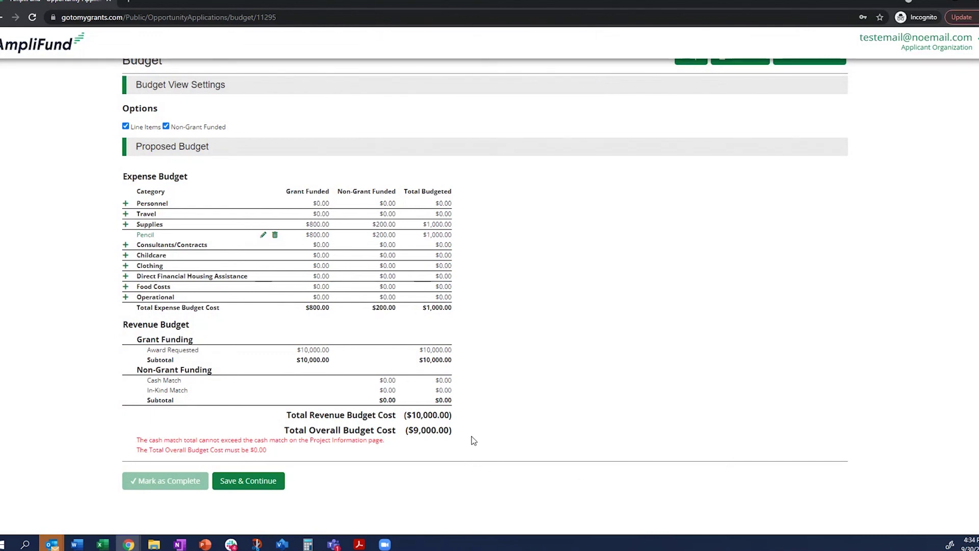
scroll(473, 440, "up", 1)
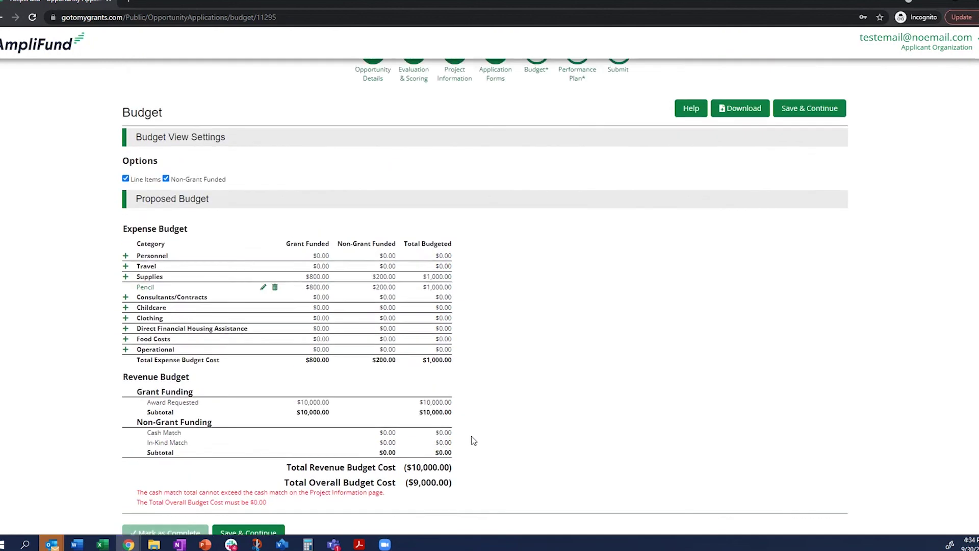
scroll(473, 441, "down", 1)
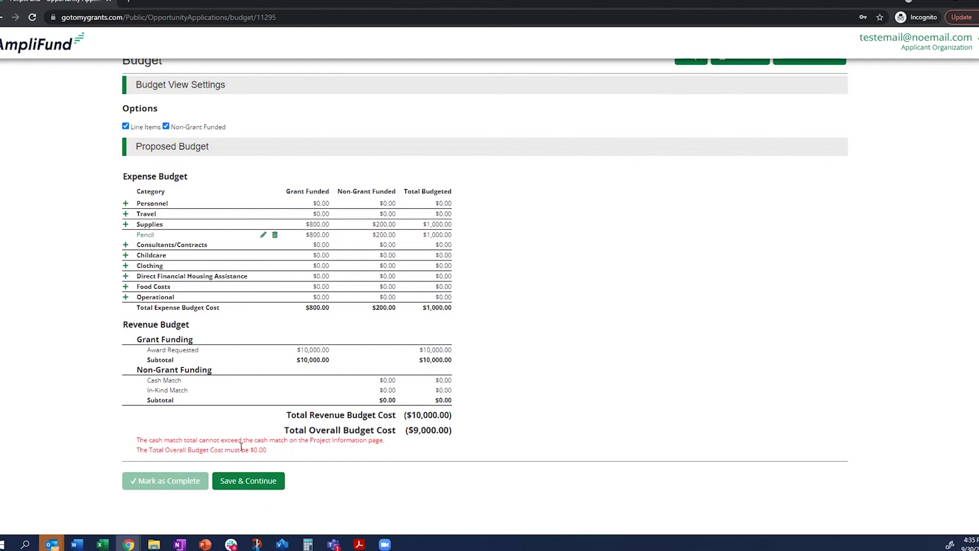
left_click_drag(136, 443, 386, 444)
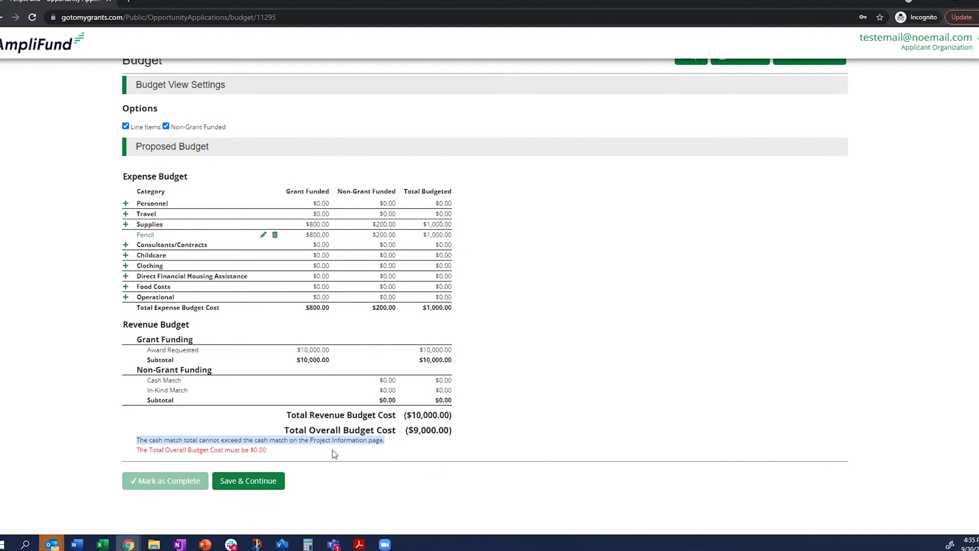
scroll(437, 463, "up", 2)
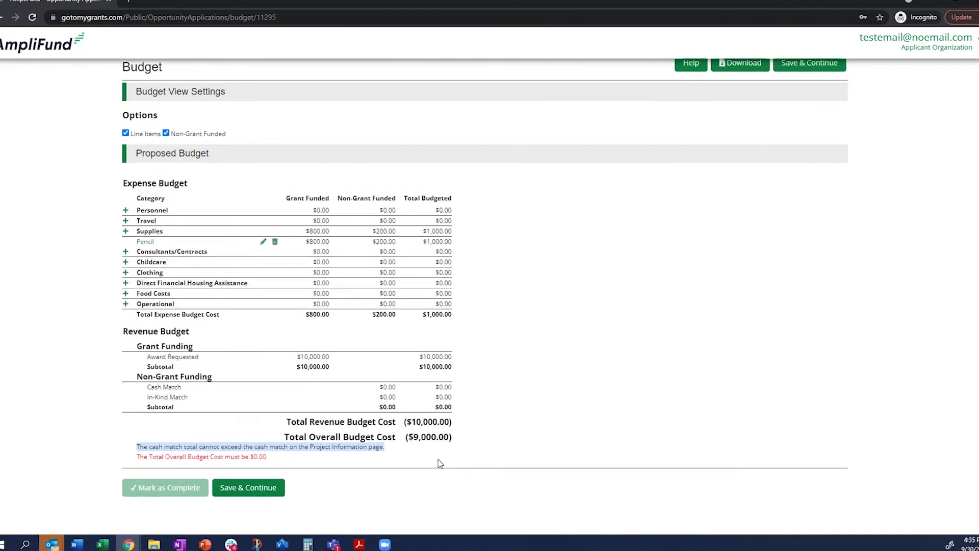
scroll(408, 153, "up", 1)
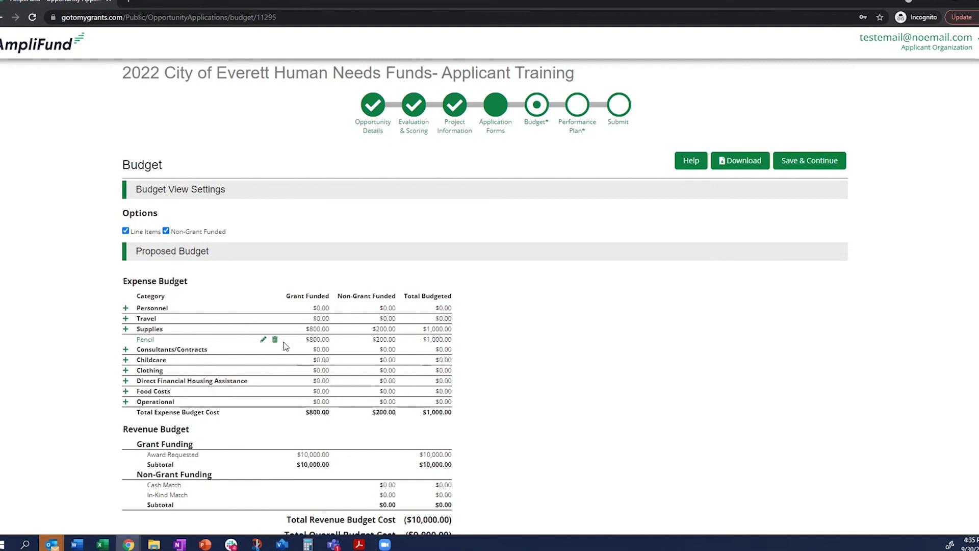
scroll(286, 363, "down", 1)
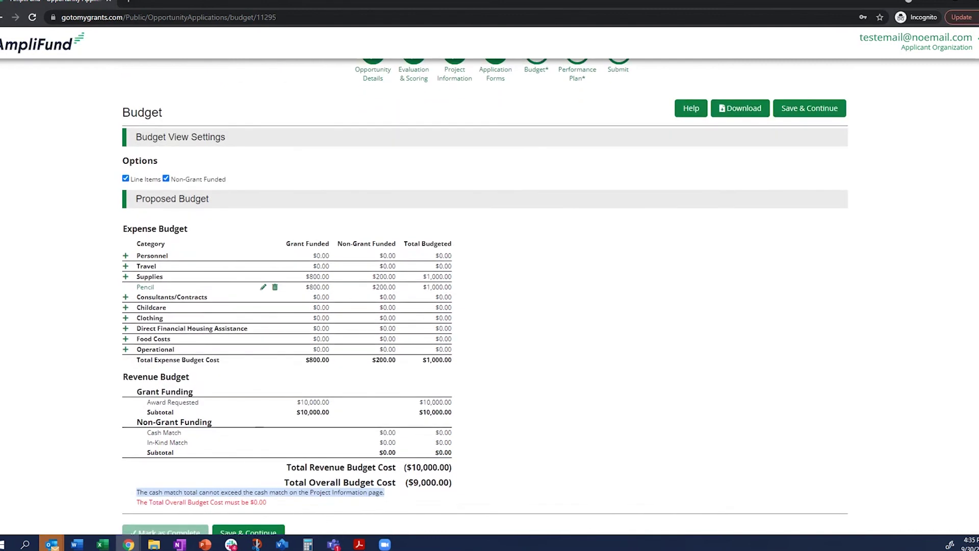
left_click(388, 495)
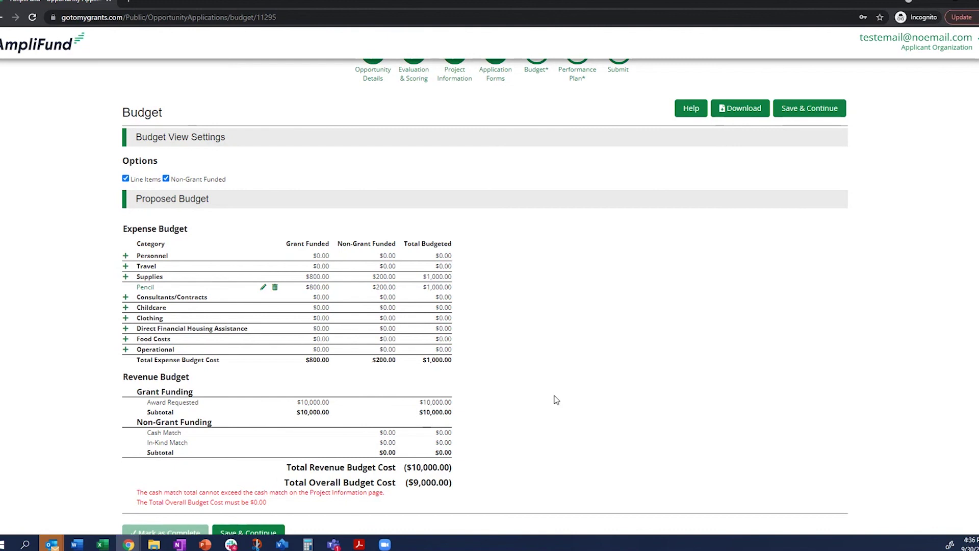
- Edit the Pencil item, set Non-Grant Funded to No, and save it at $1,000.00
left_click(263, 289)
left_click(448, 279)
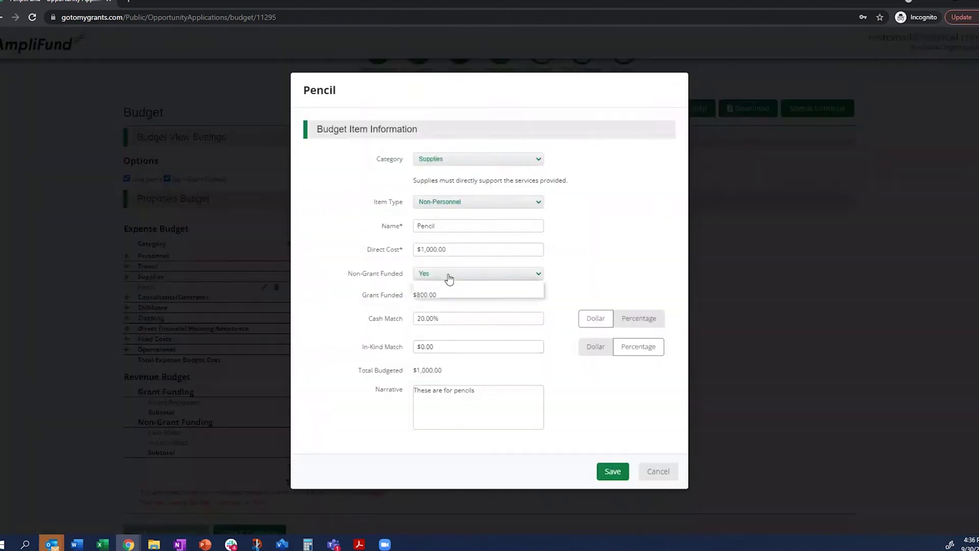
left_click(449, 292)
left_click(622, 436)
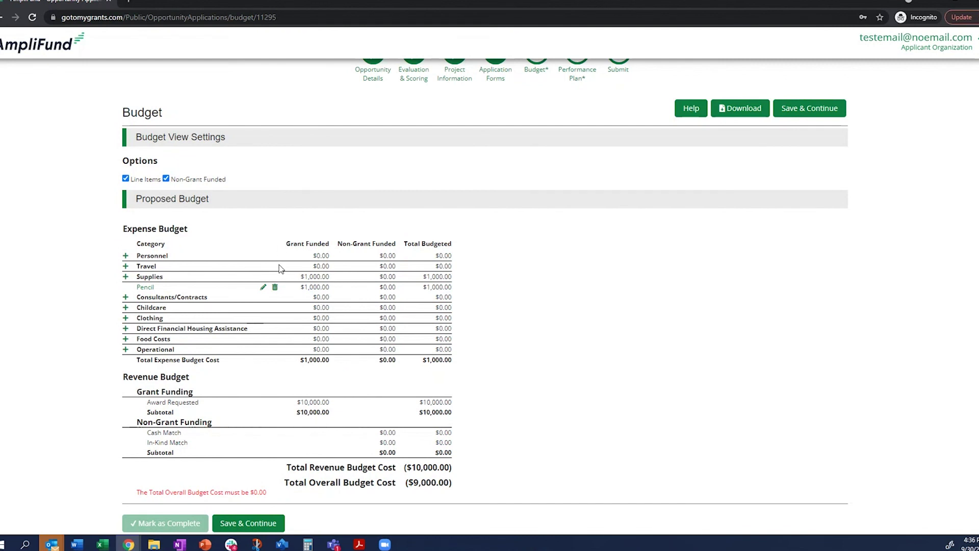
scroll(584, 477, "up", 1)
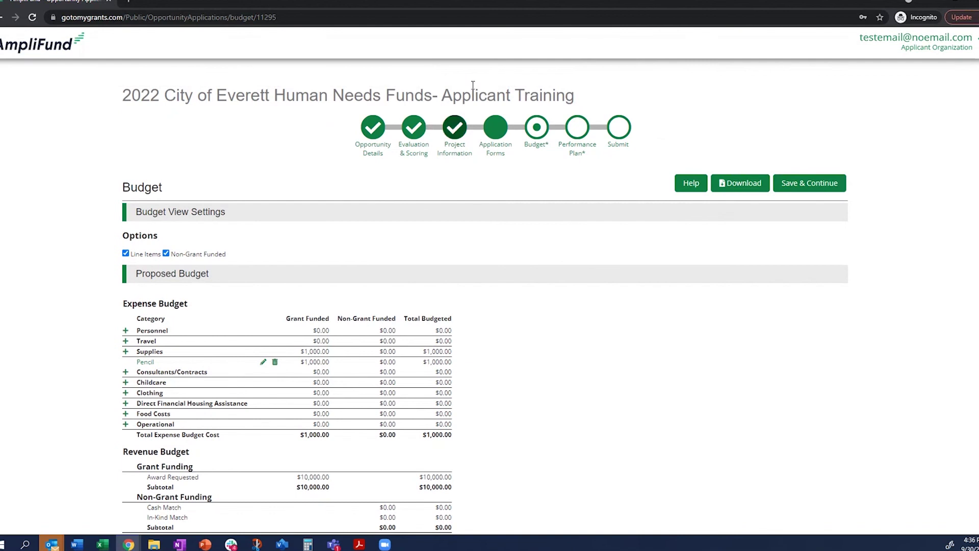
- Open Performance Plan and highlight the Annual Program Service and Service Accomplishment Goal headings
left_click(577, 127)
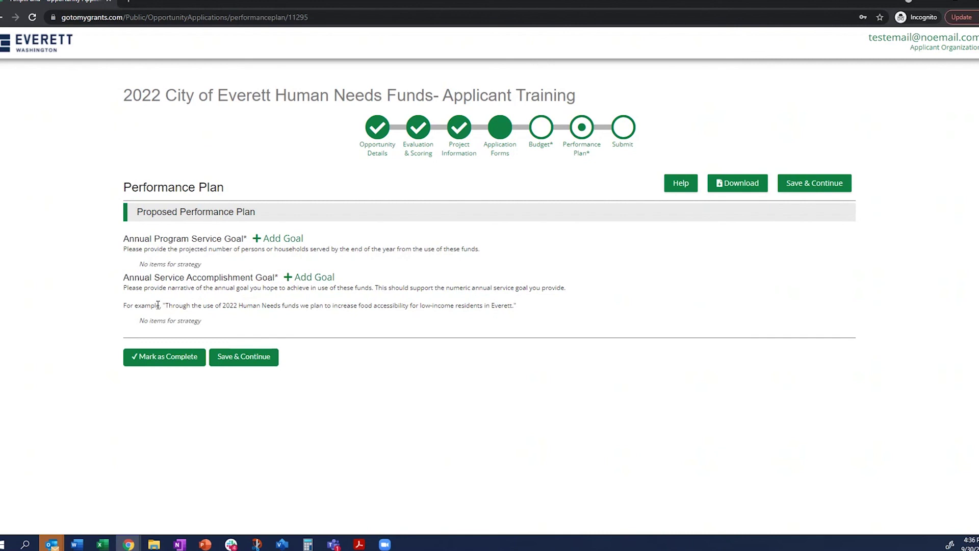
left_click_drag(116, 242, 182, 240)
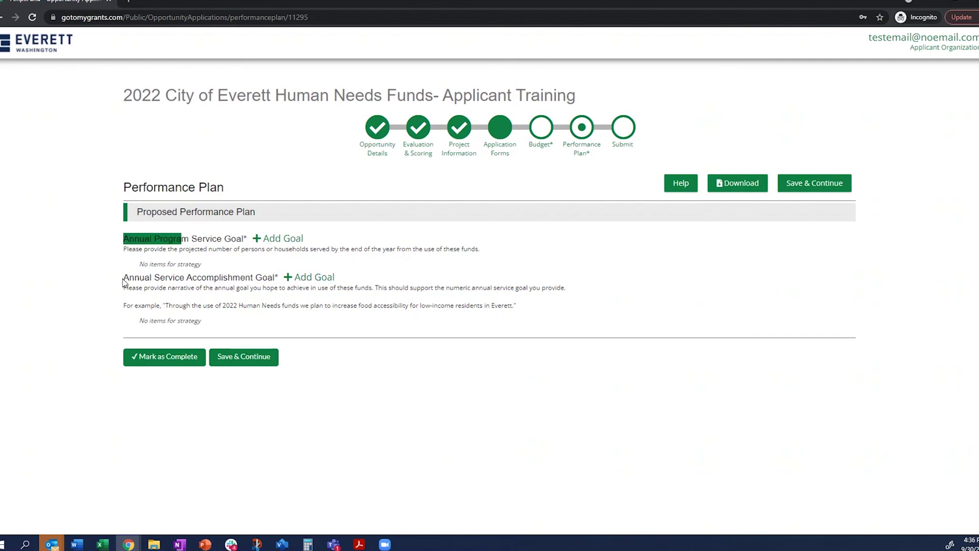
left_click_drag(123, 279, 161, 278)
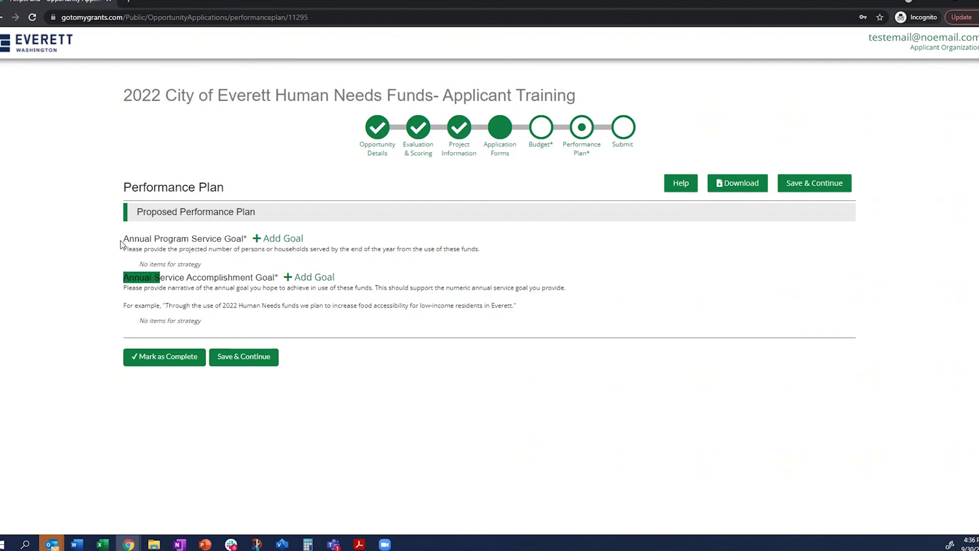
left_click_drag(123, 240, 153, 242)
left_click_drag(125, 278, 172, 278)
left_click(367, 249)
left_click_drag(181, 251, 480, 245)
key("ctrl+c")
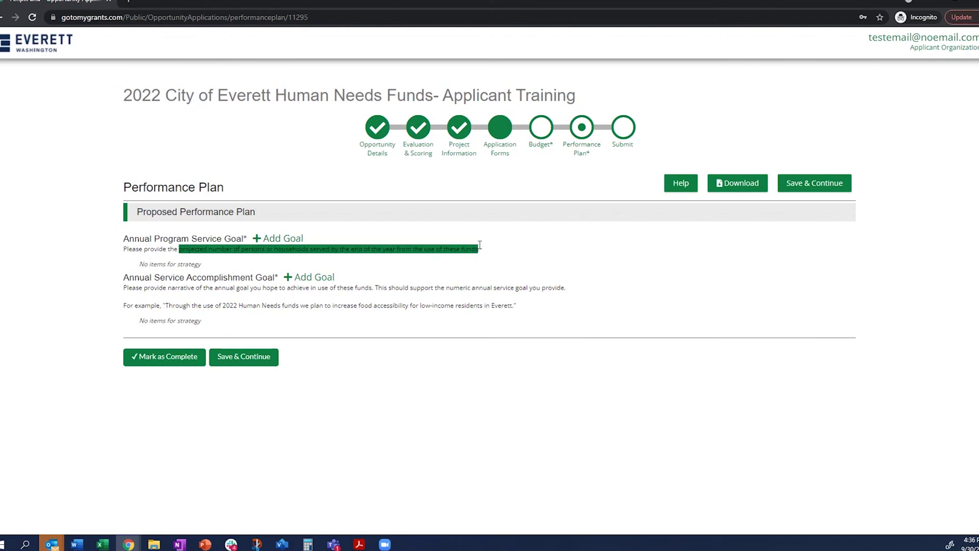
- Add a numeric 'Households to be served' program service goal with a pasted description and target 50
left_click(279, 238)
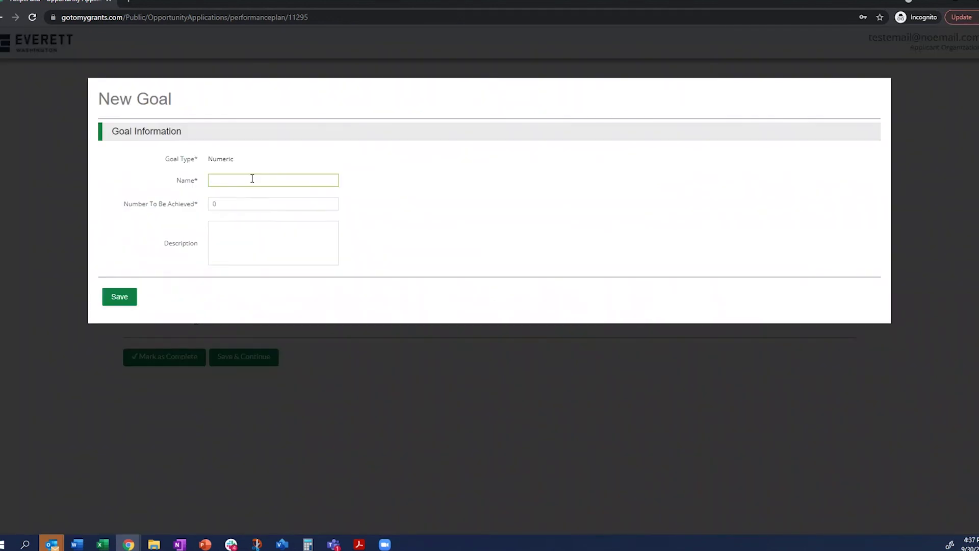
left_click(245, 228)
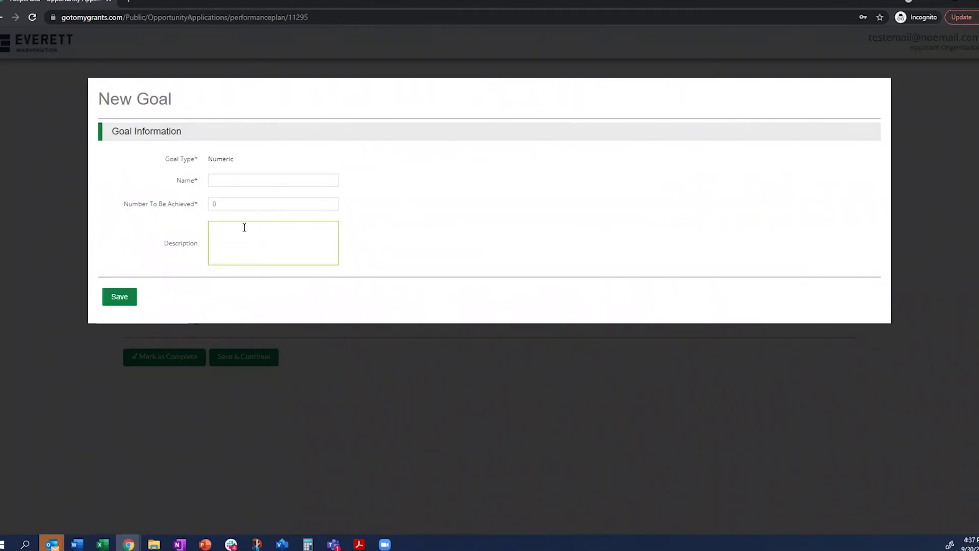
key("ctrl+v")
left_click(222, 202)
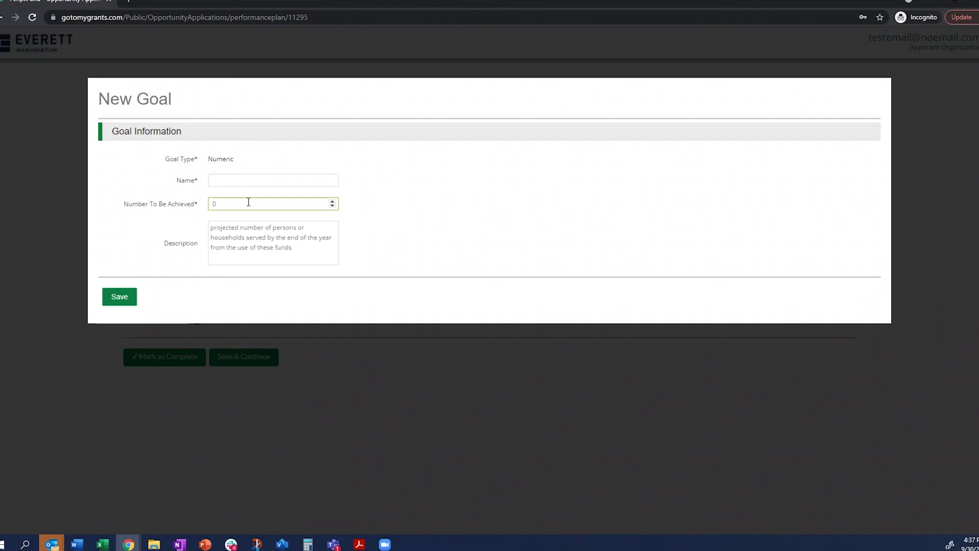
type("50")
type("Househol")
type("ds to be served")
left_click(248, 202)
type("50")
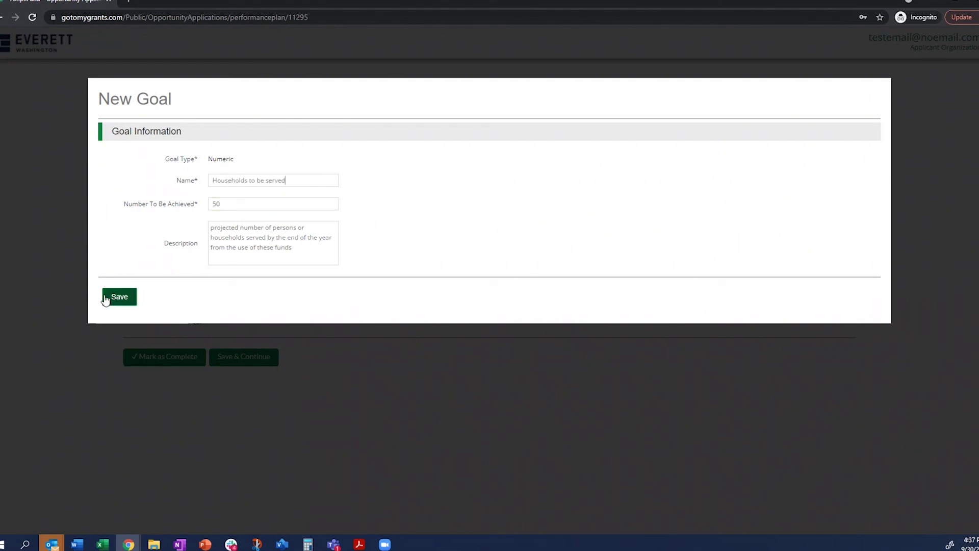
left_click(114, 298)
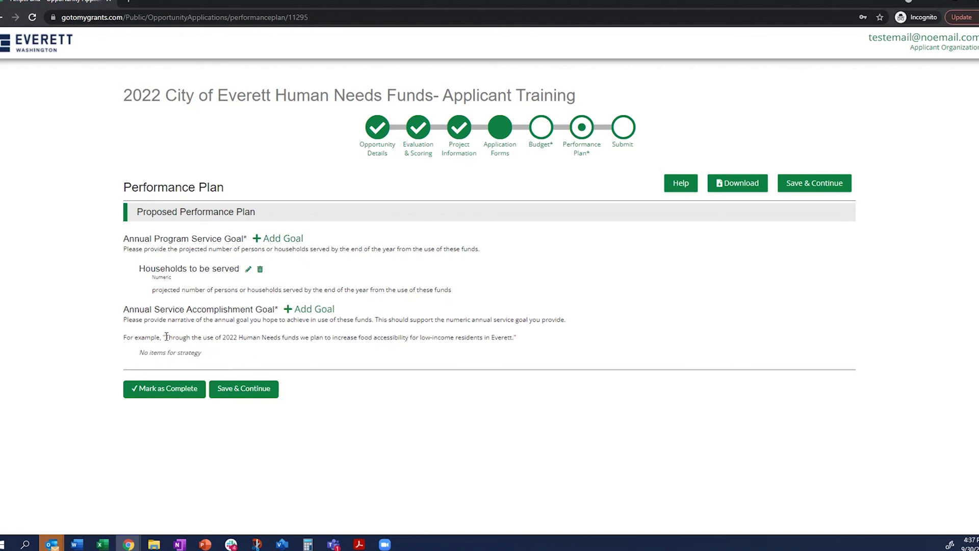
left_click_drag(166, 337, 514, 340)
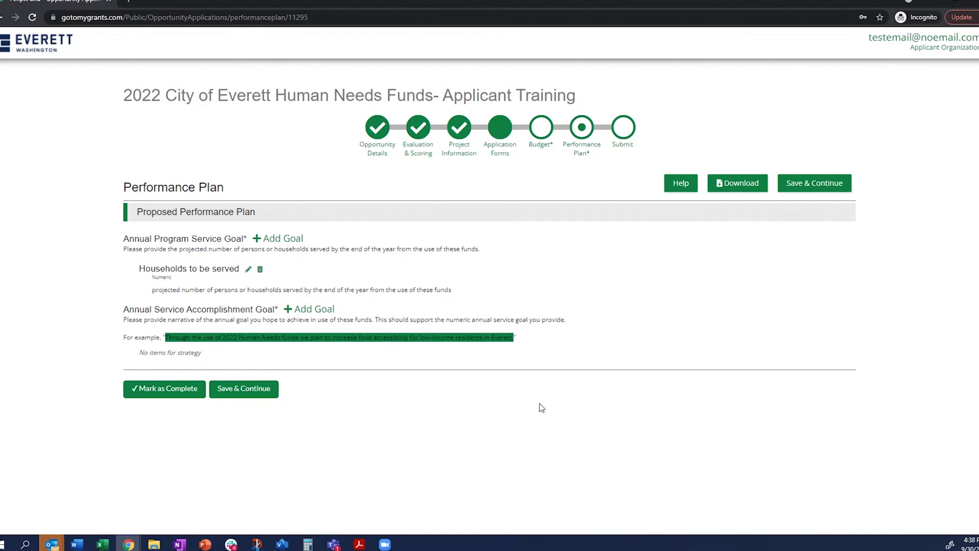
left_click(557, 338)
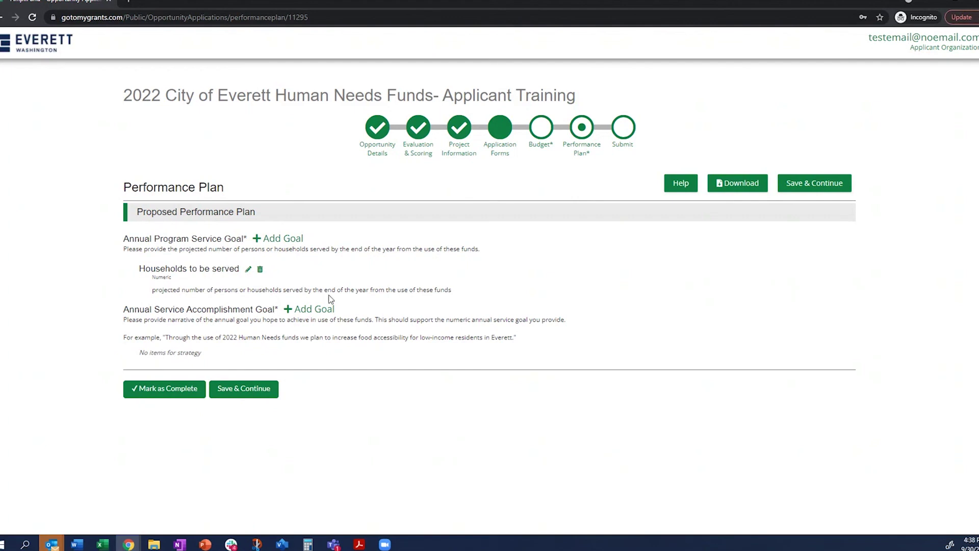
- Add the narrative 'Food Accessibility Goal' about increasing food accessibility for low-income Everett residents
left_click(324, 310)
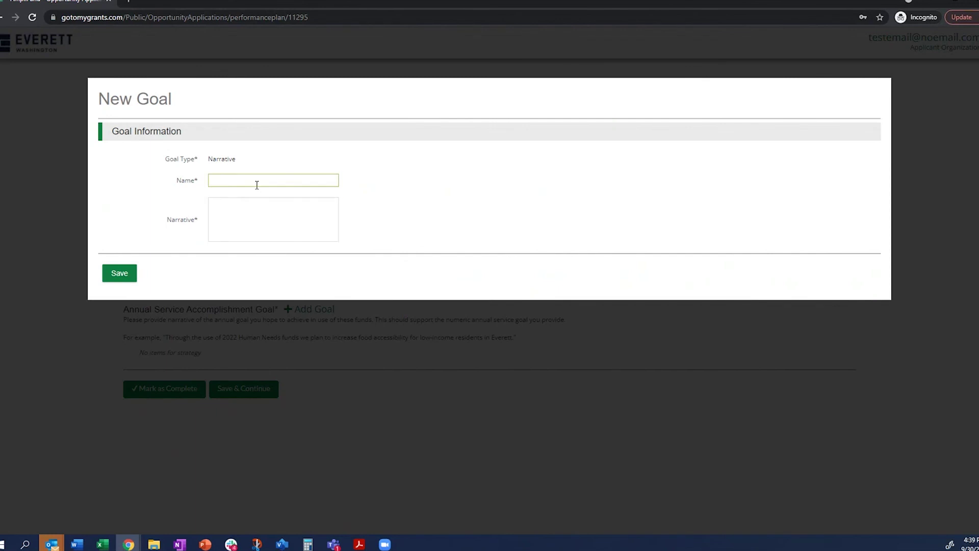
left_click(258, 206)
type("Through the use of 2022 Human Needs funds we plan to increase food accessibility for low-income residents in Everett.")
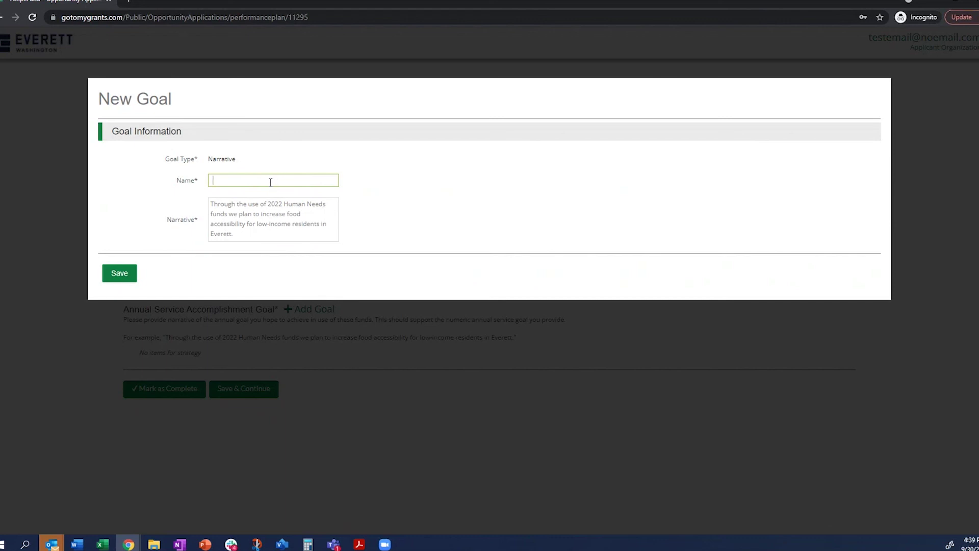
type("ood Accessibility Goal")
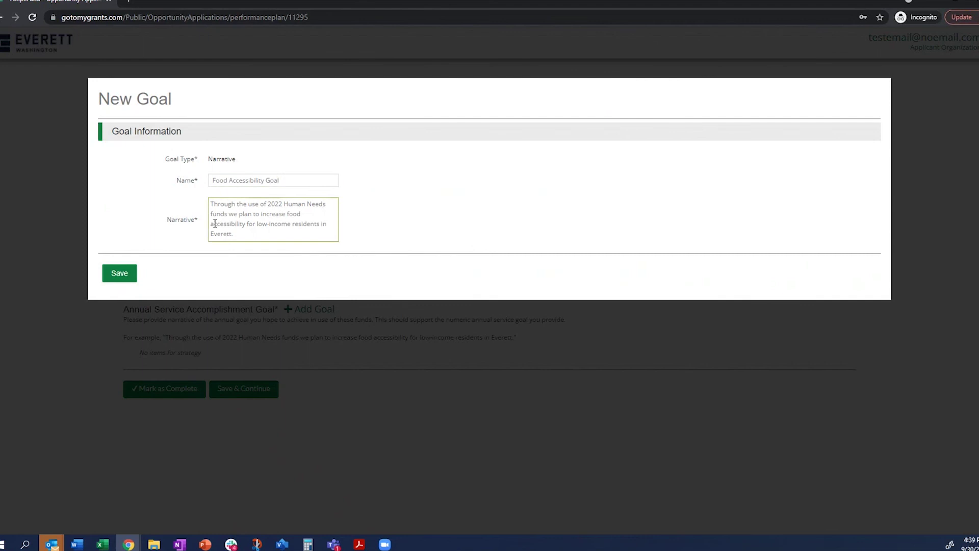
left_click(127, 278)
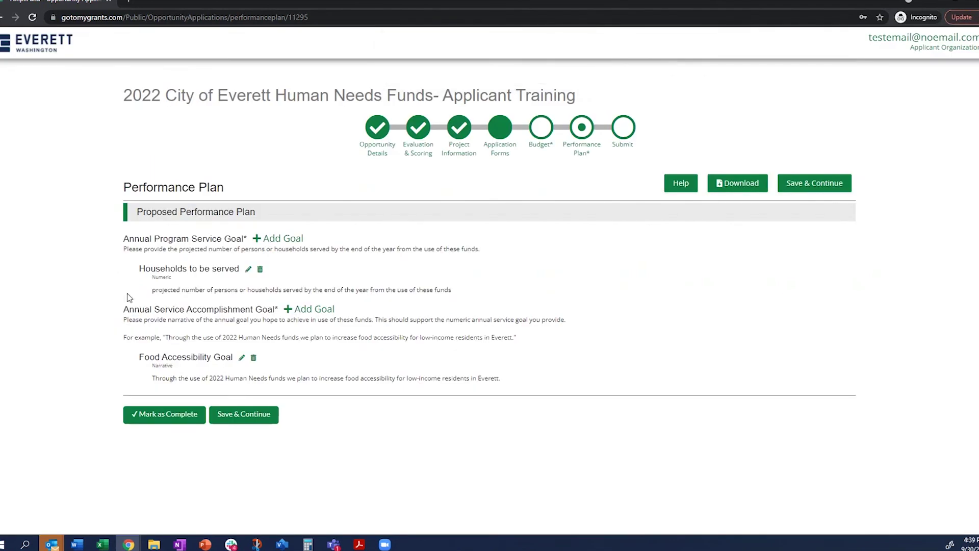
- Mark the Performance Plan, holding both goals, as complete
left_click(141, 416)
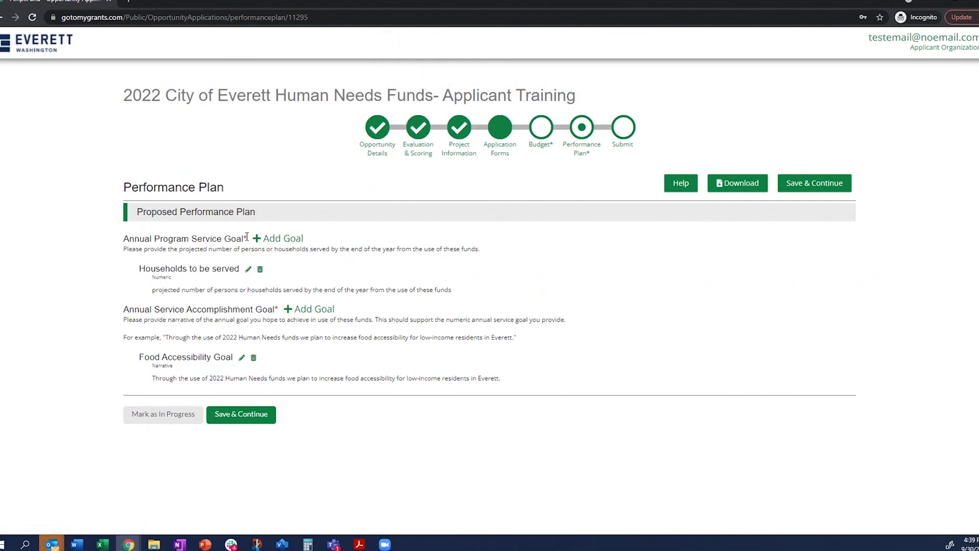
left_click_drag(247, 236, 240, 238)
- Save the Performance Plan and review the Submit page's incomplete-form and budget-error warnings
left_click(233, 418)
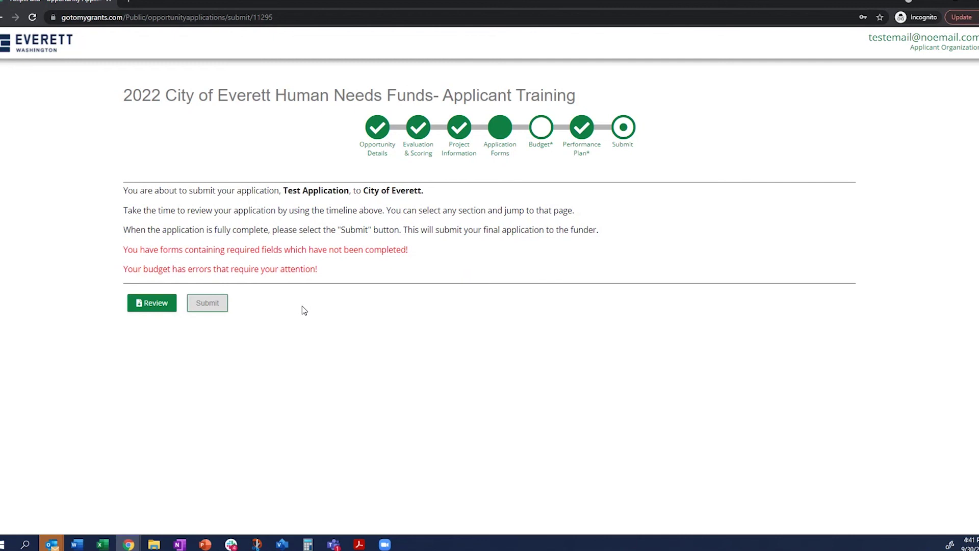
right_click(304, 310)
left_click(510, 248)
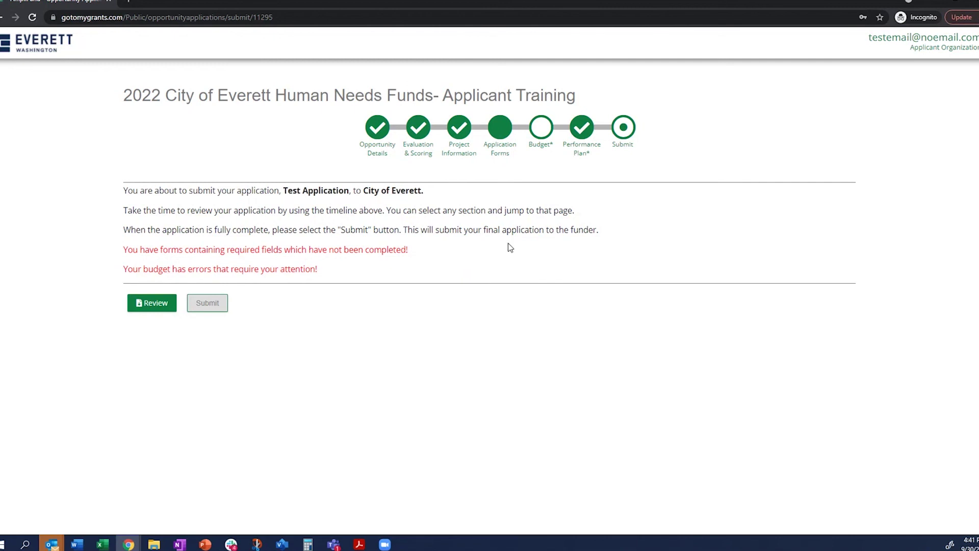